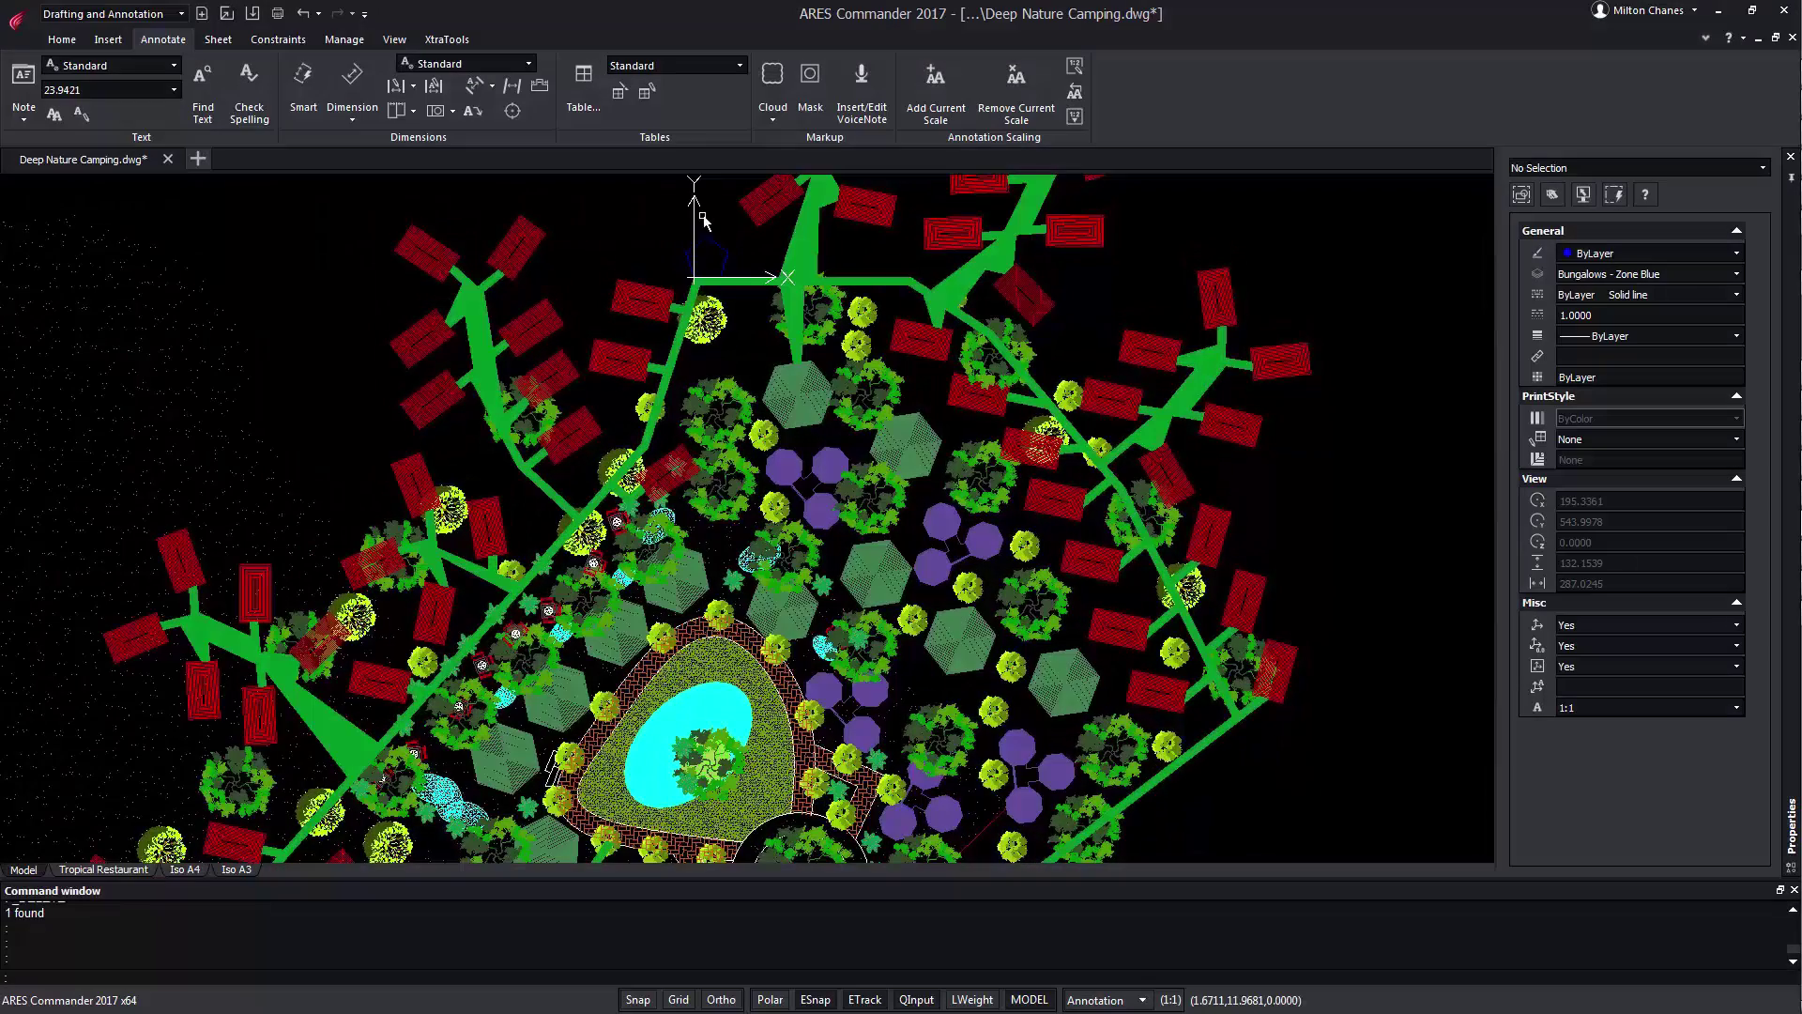
Zoom in and dimension a pentagon edge to confirm it reads 5.0000, then cancel.
scroll(706, 227, up, 5)
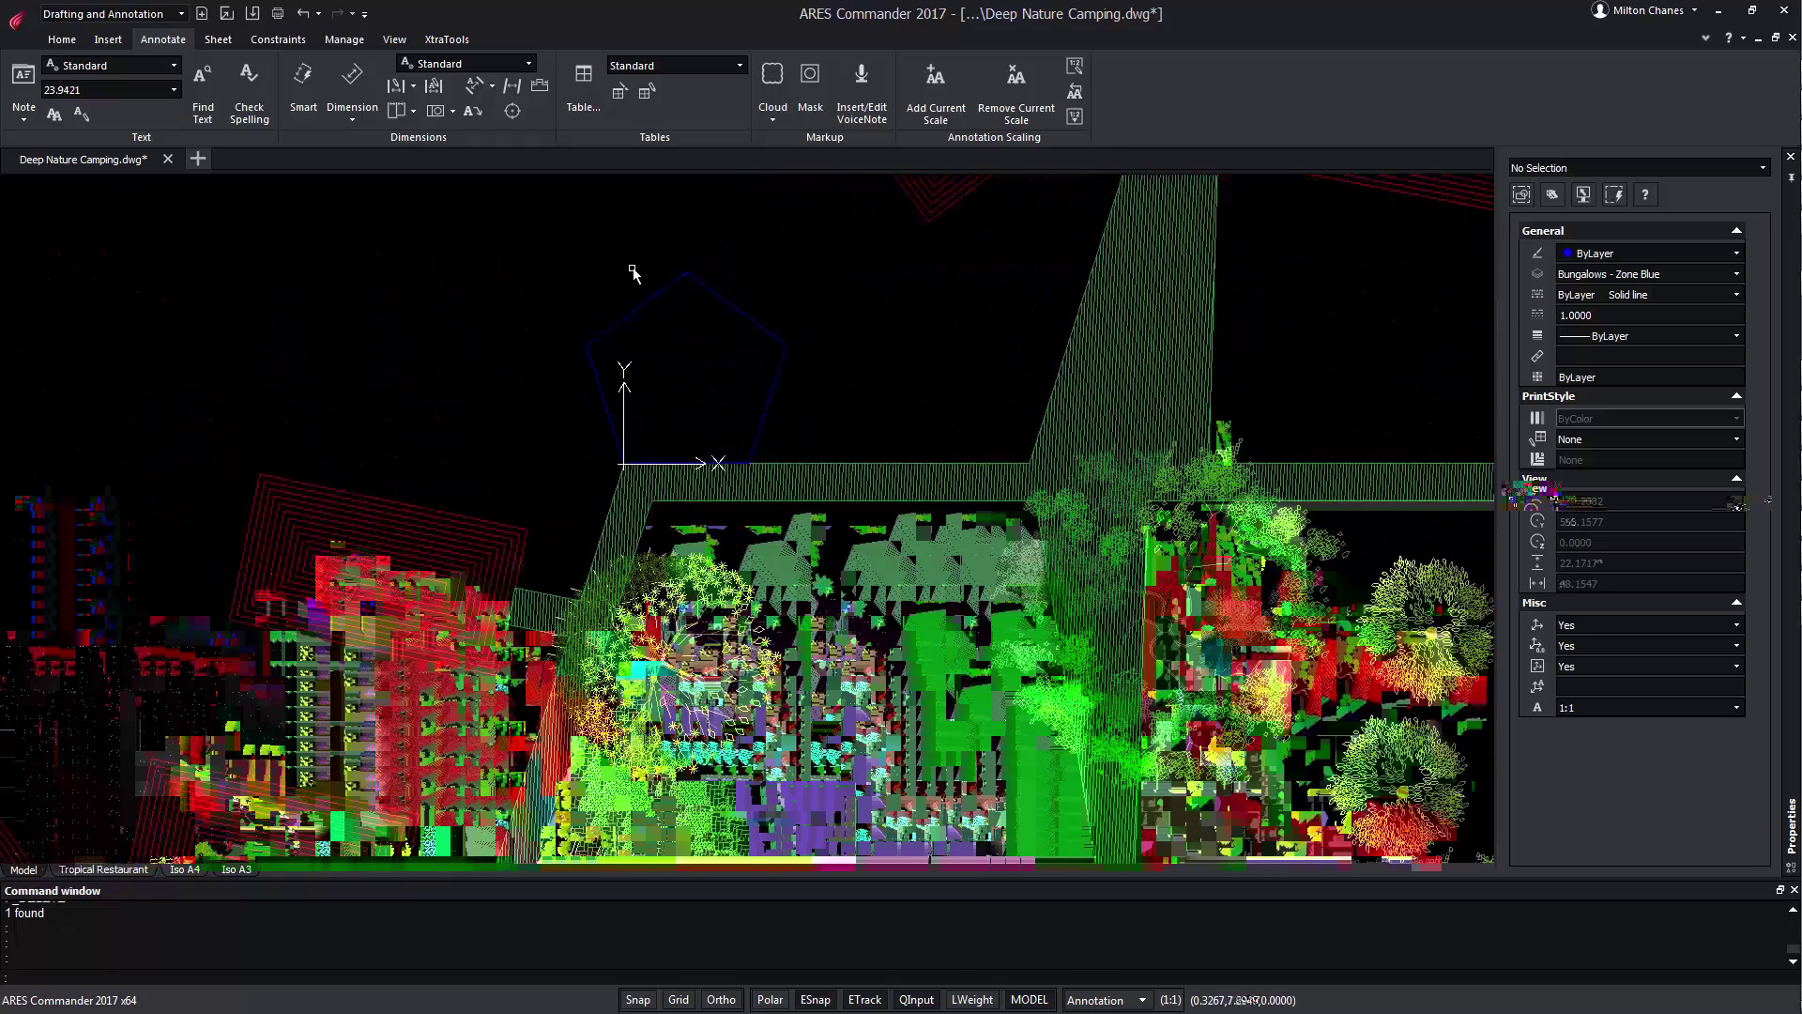
scroll(634, 272, up, 1)
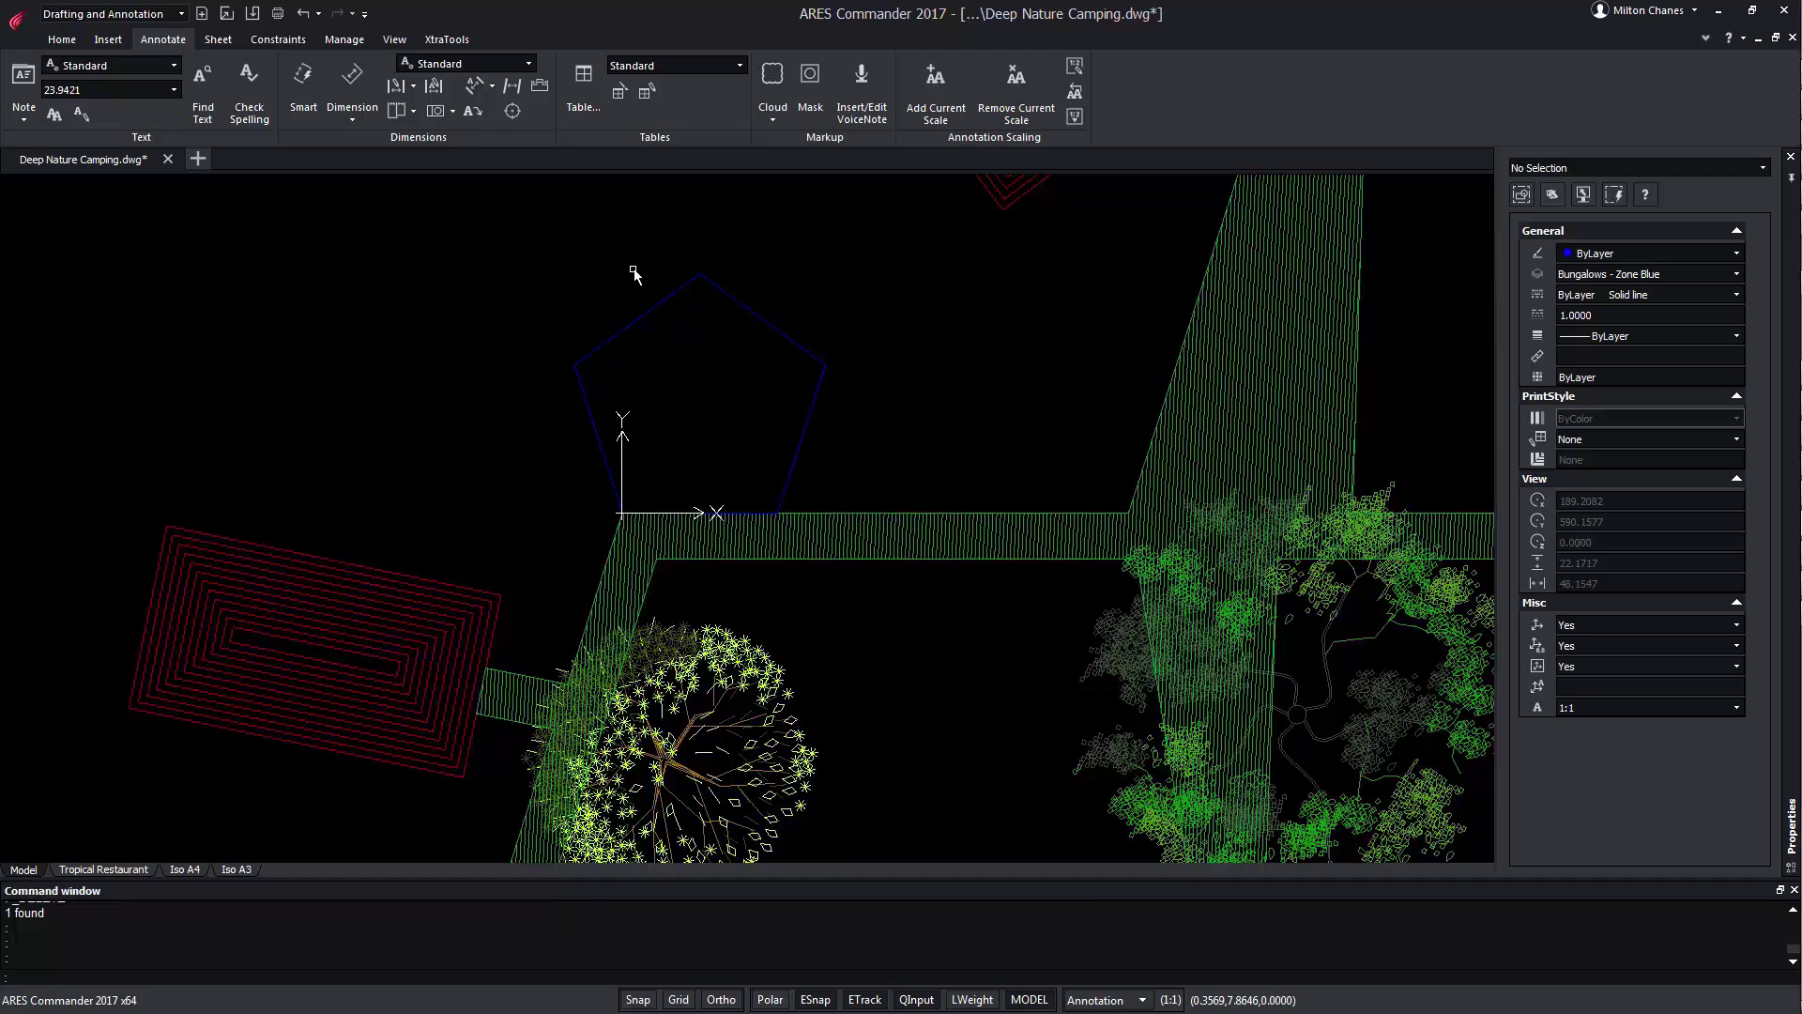
click(665, 255)
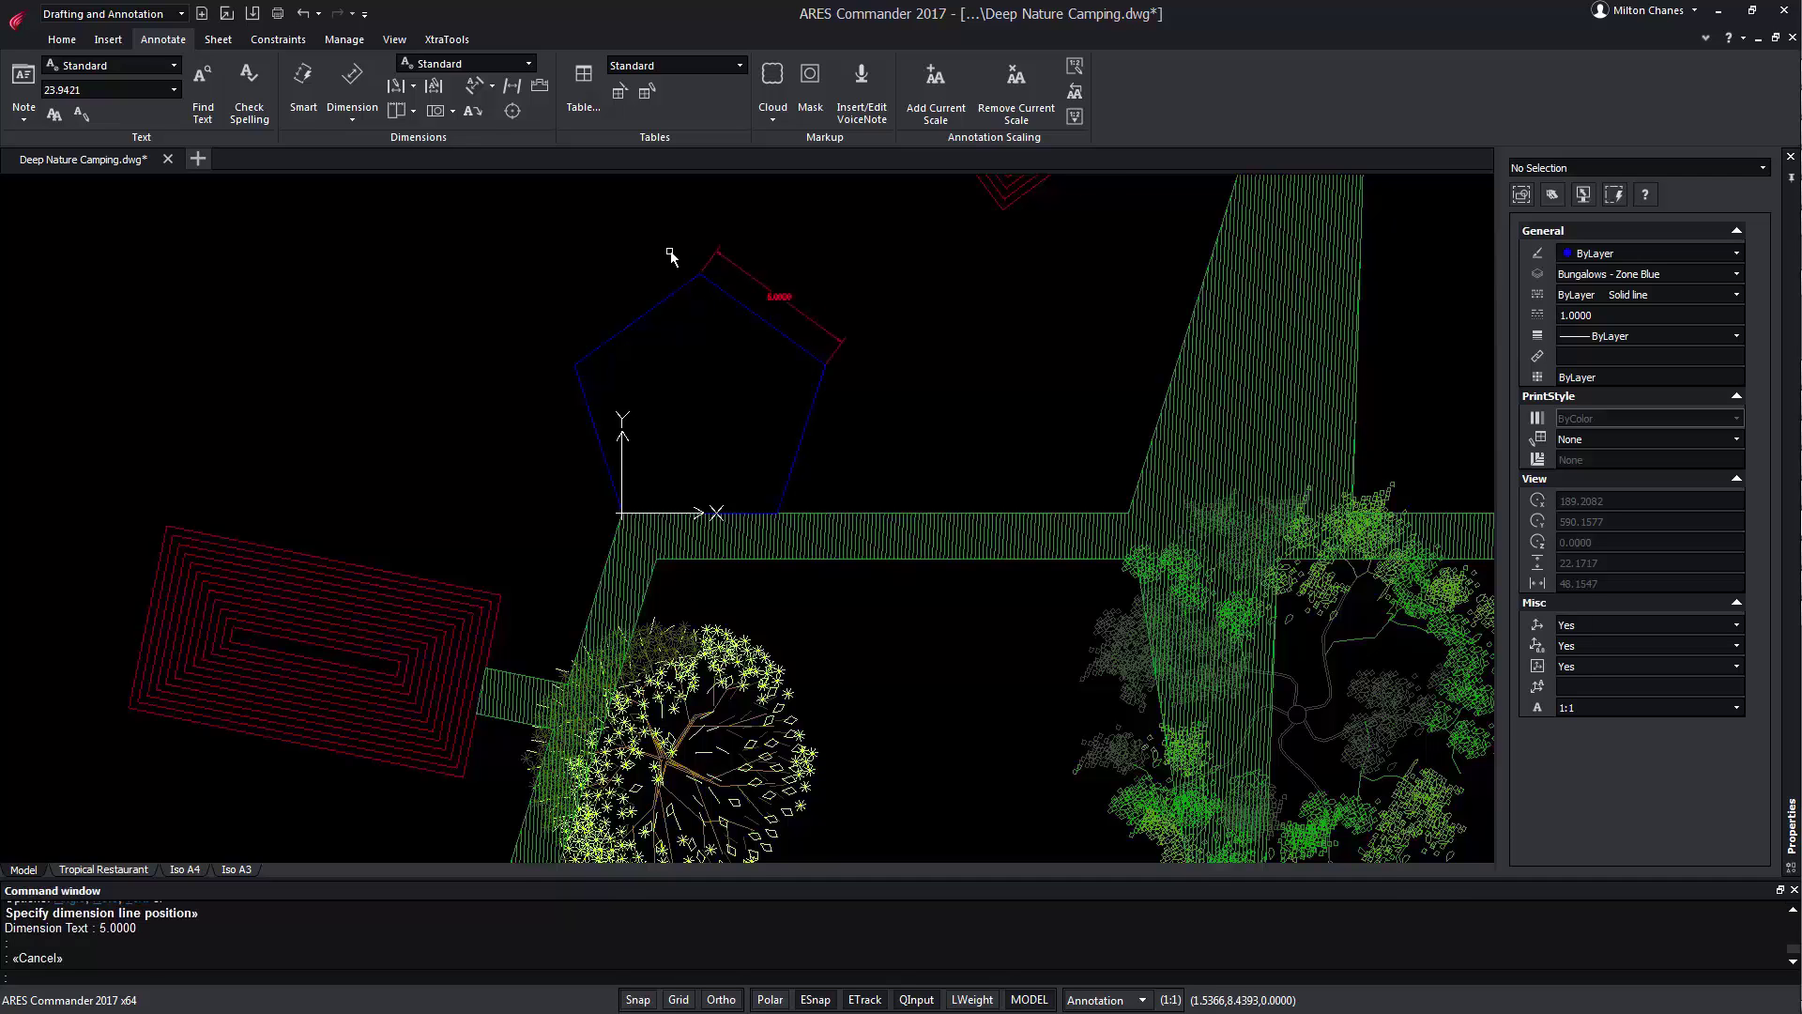
scroll(668, 255, up, 2)
key(Escape)
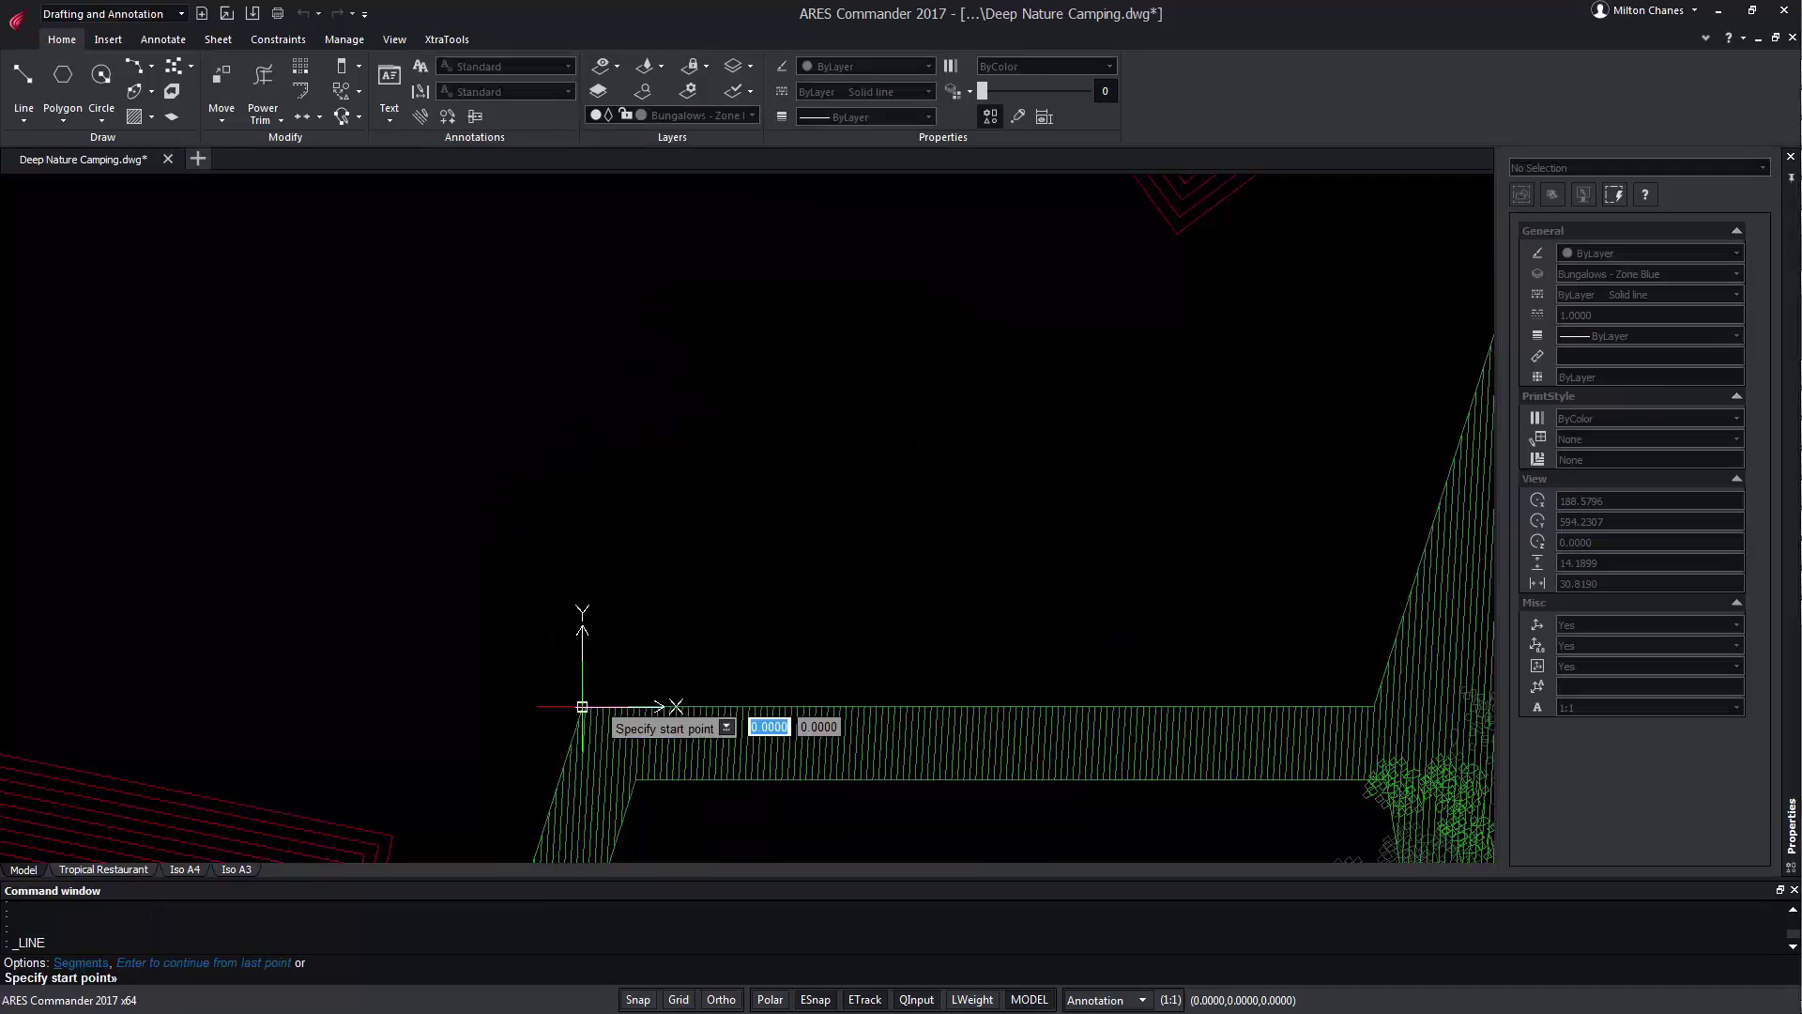
From the origin, draw two 5-unit sides at 0° and 72° with relative polar input.
click(582, 706)
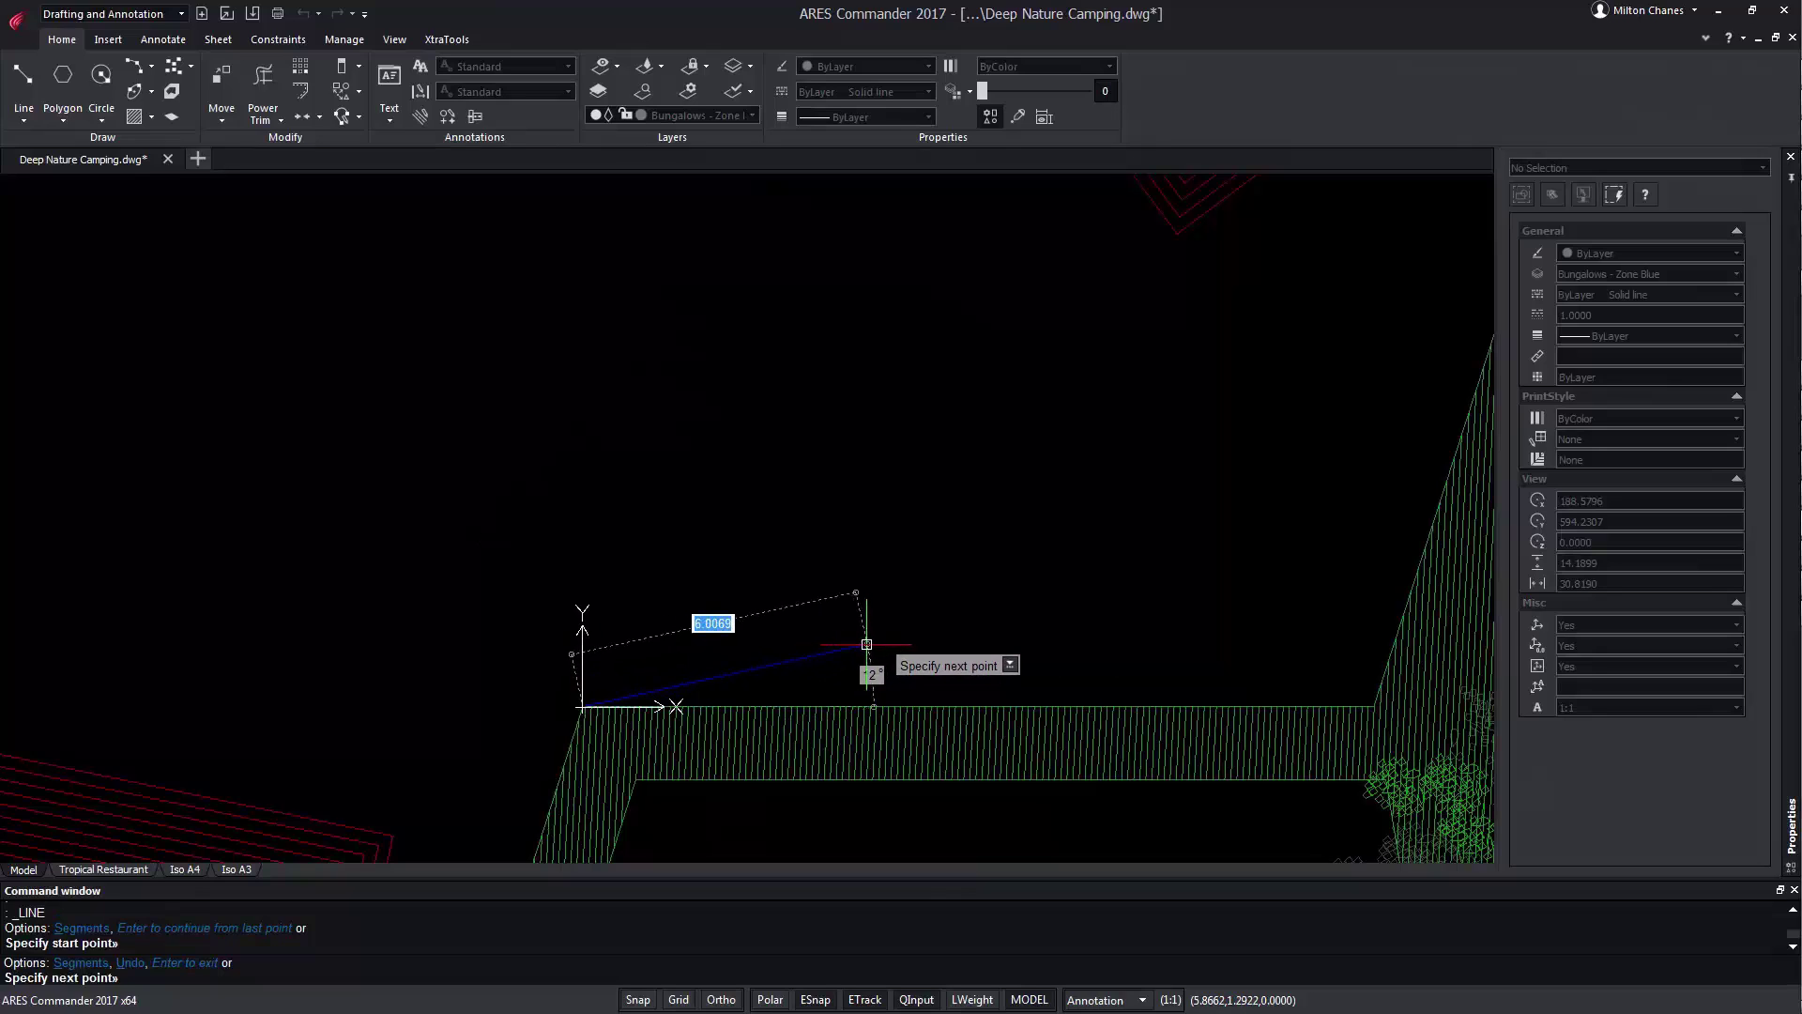
text(@5)
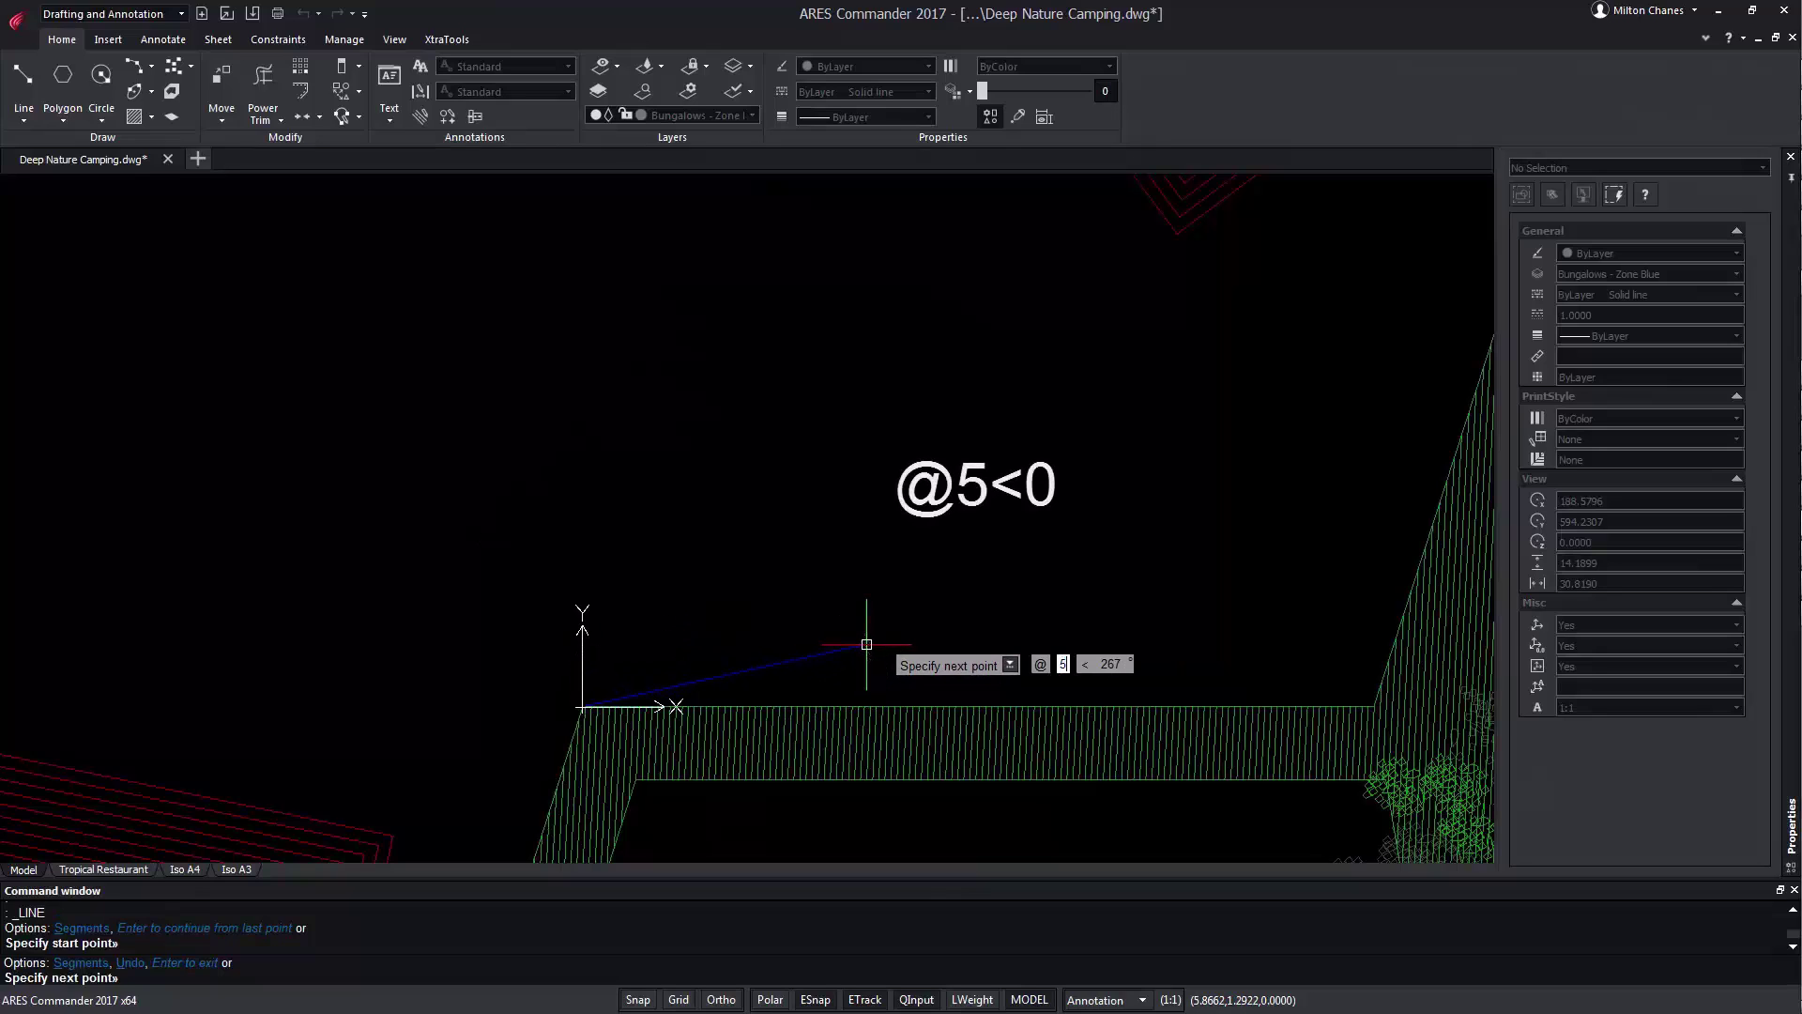
key(Tab)
text(0)
key(Return)
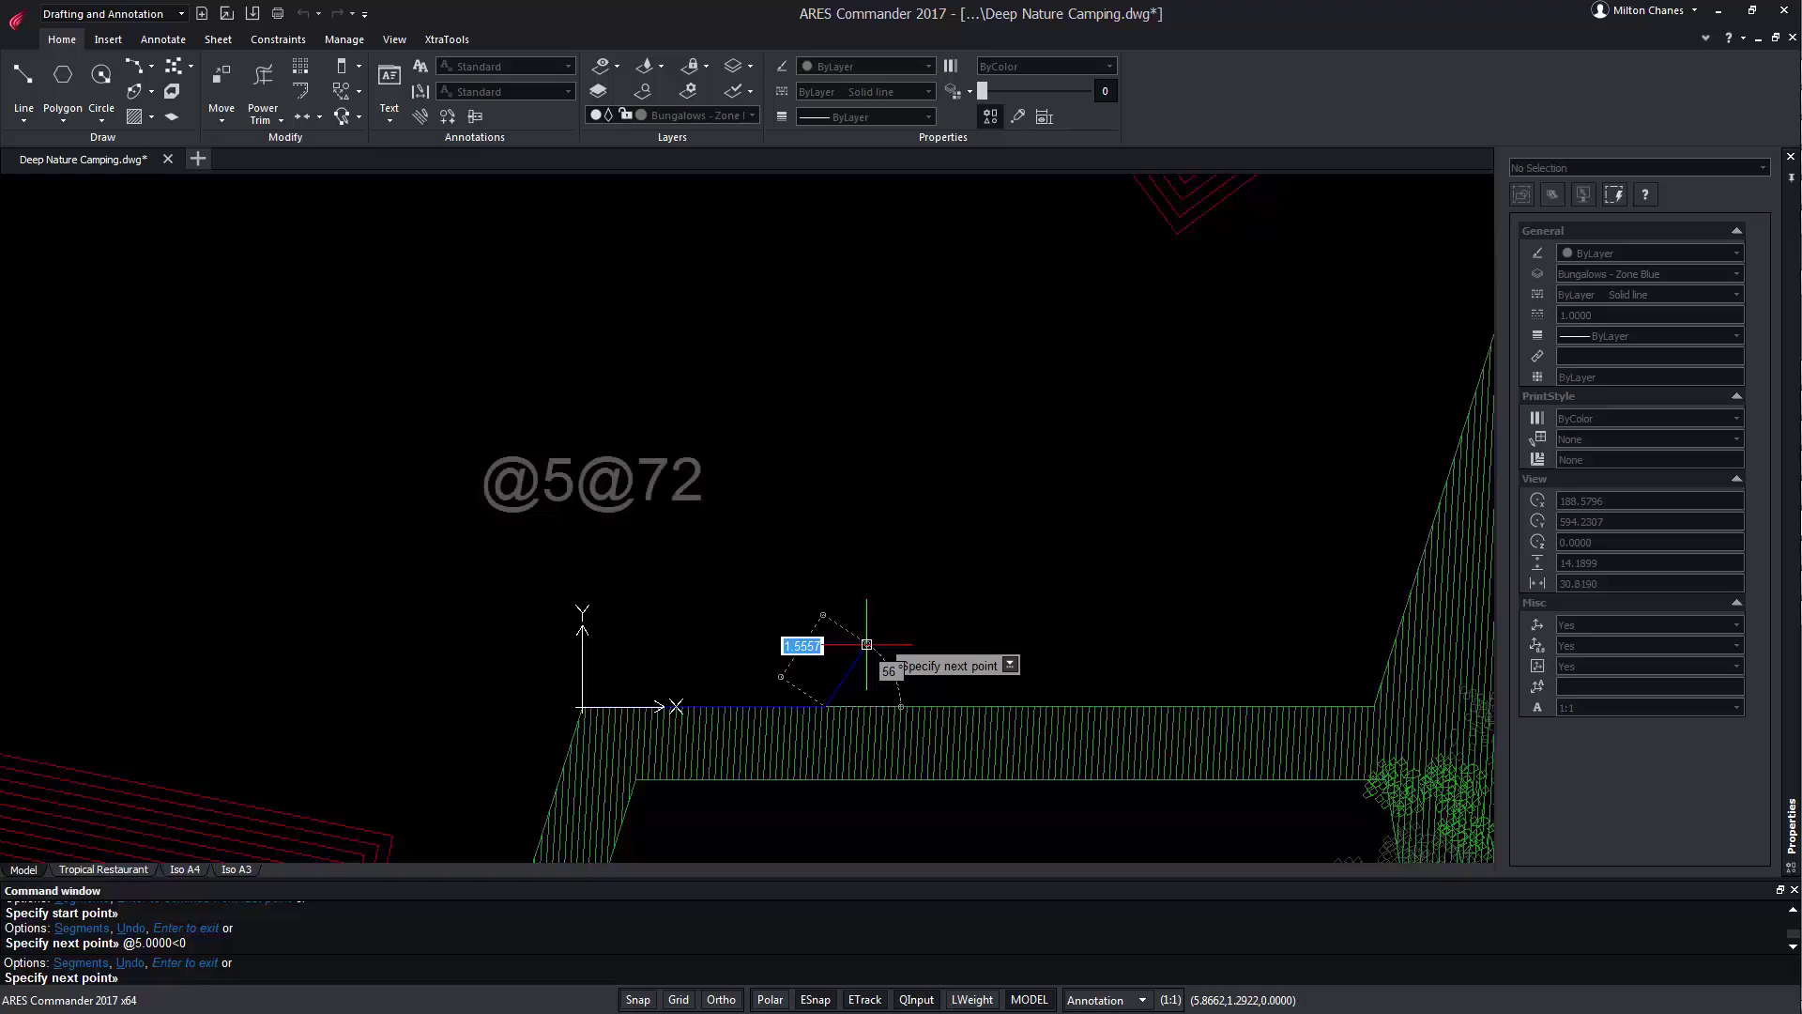
text(@)
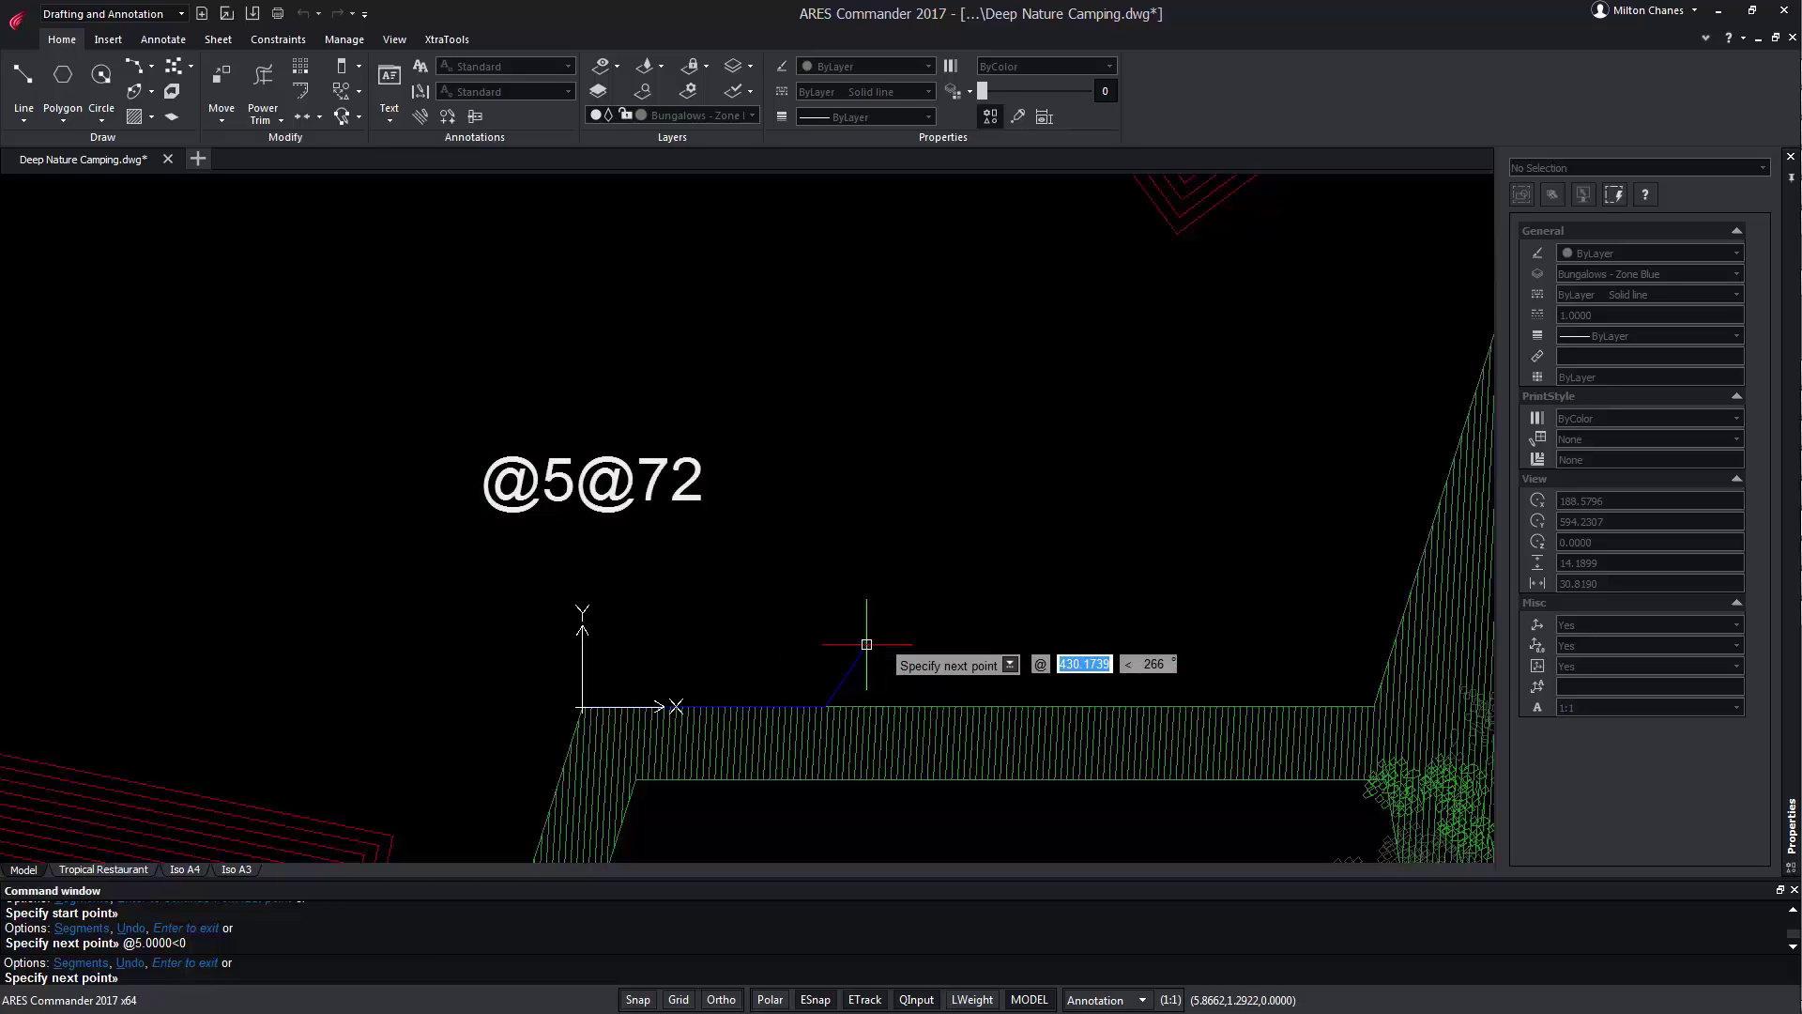
text(5)
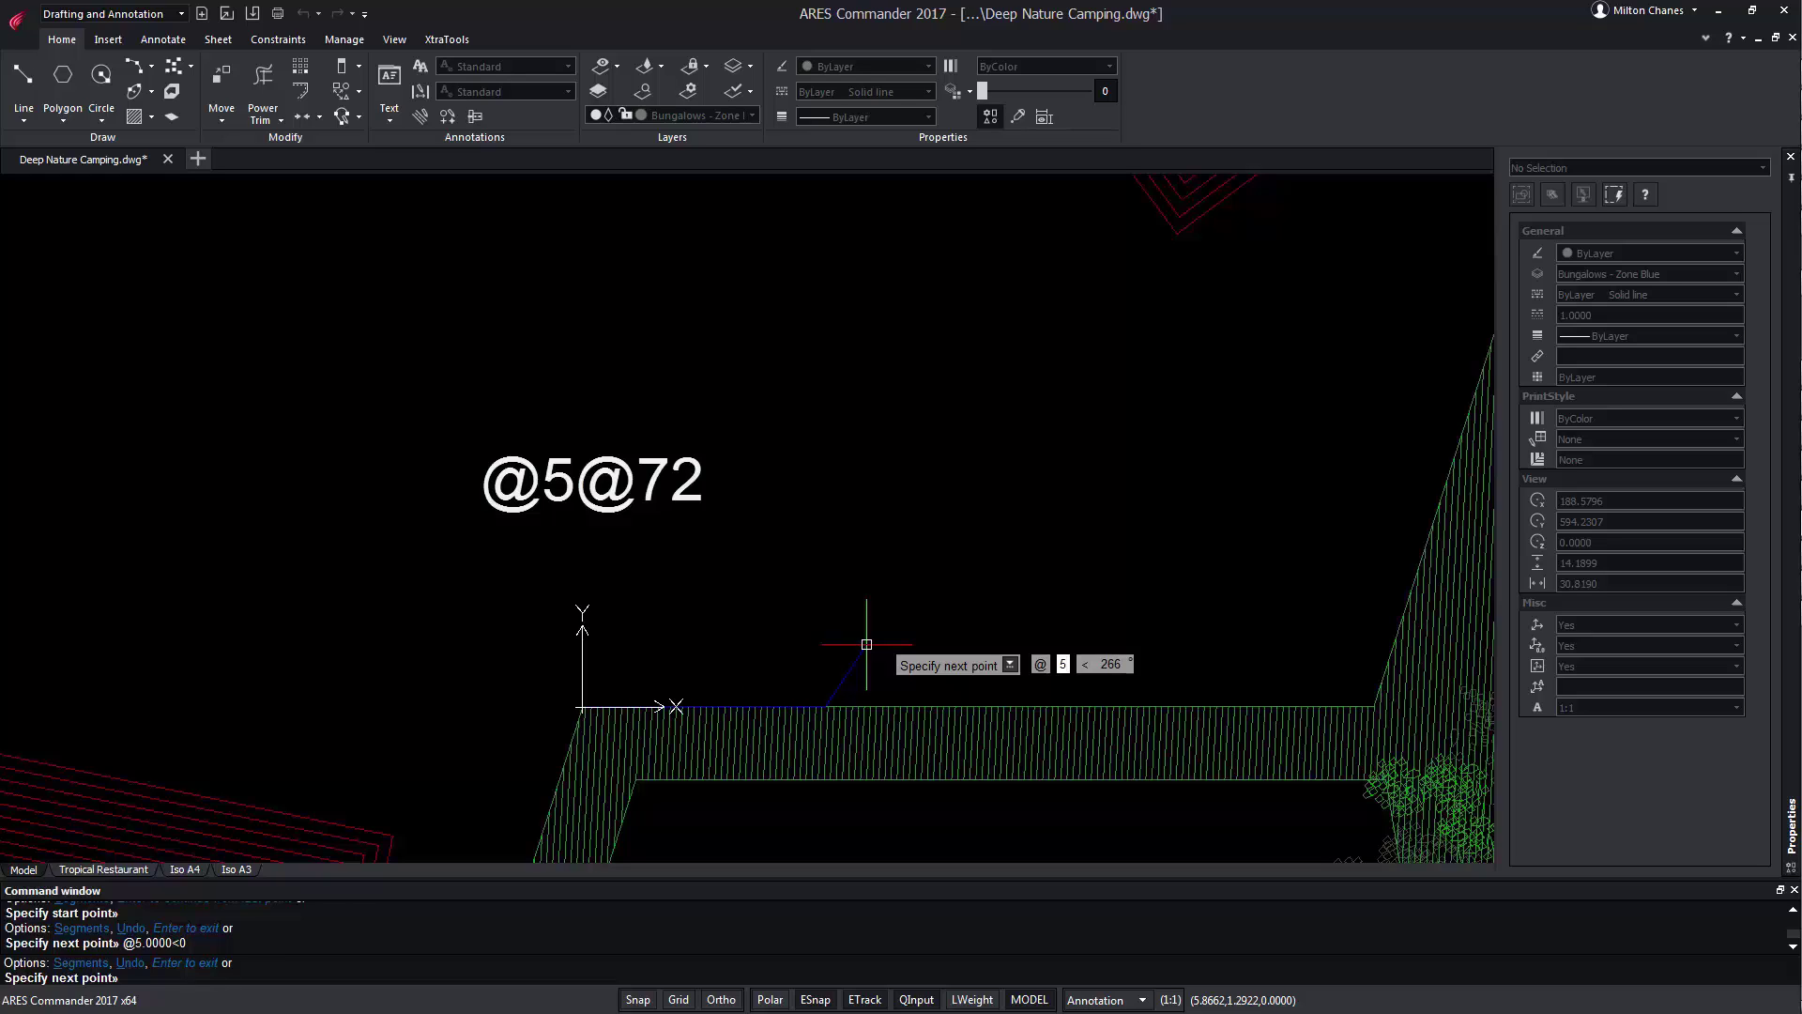
key(Tab)
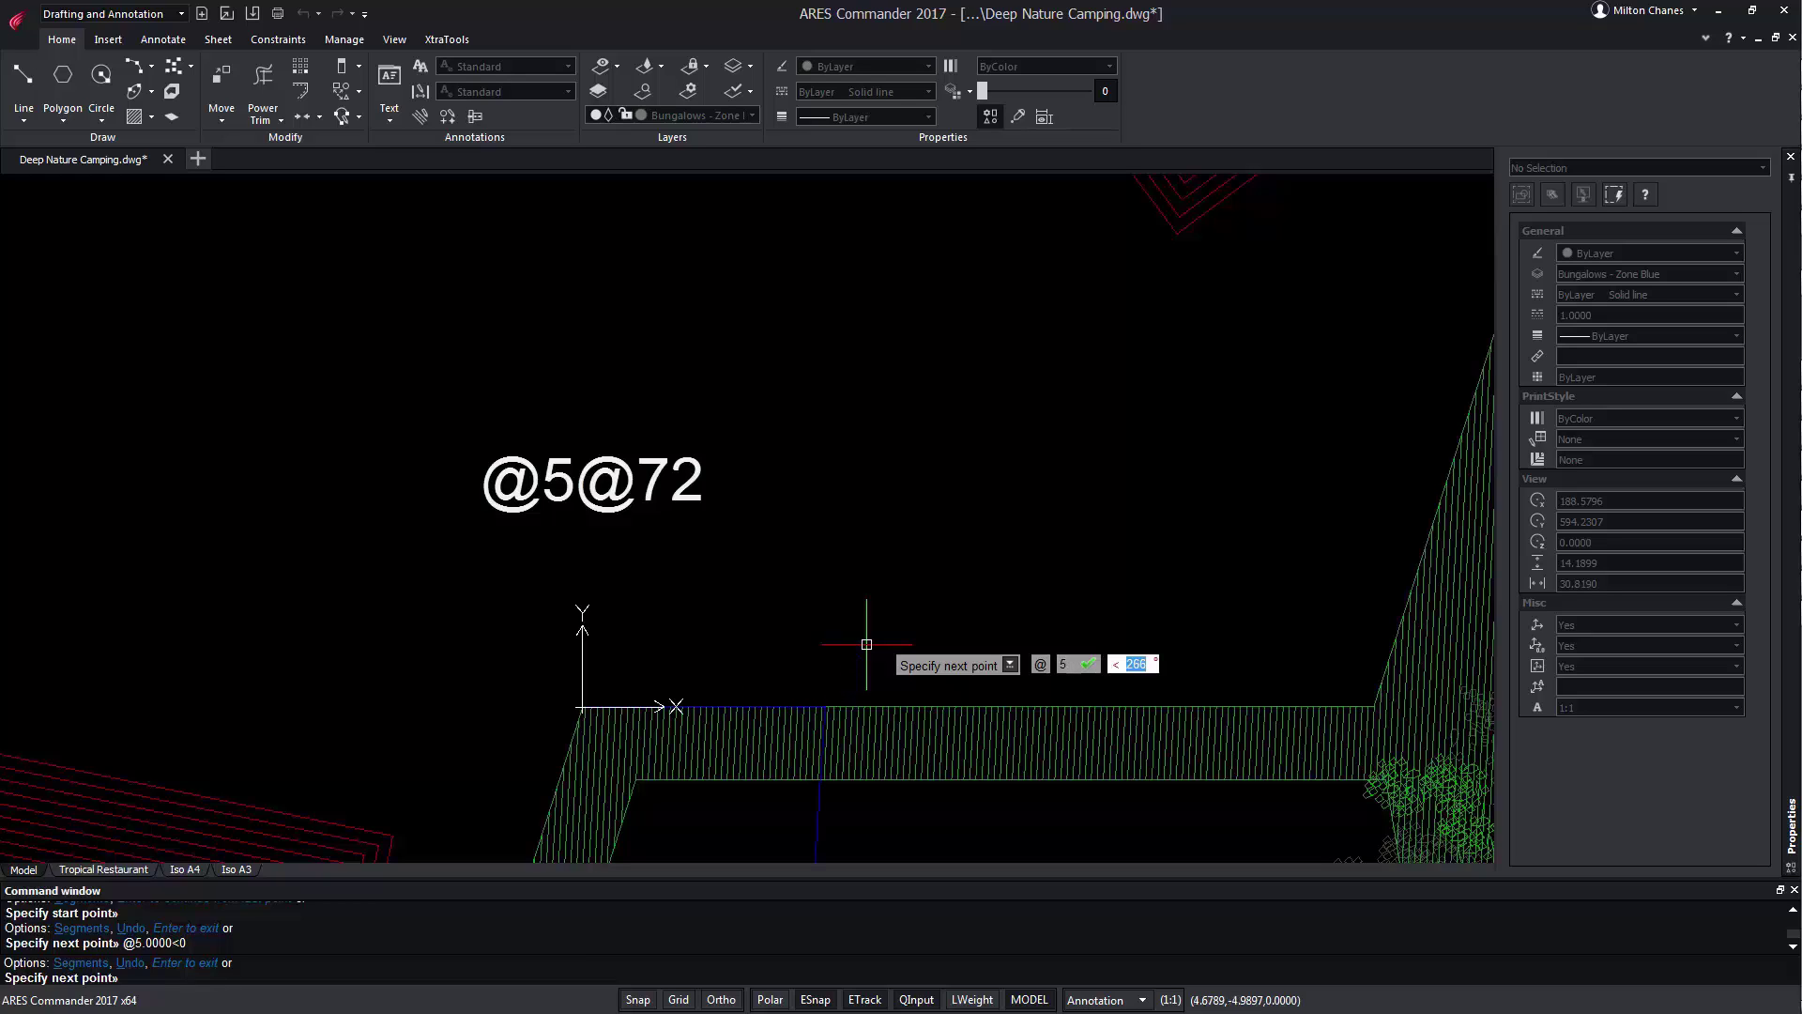
text(@)
text(72)
key(Return)
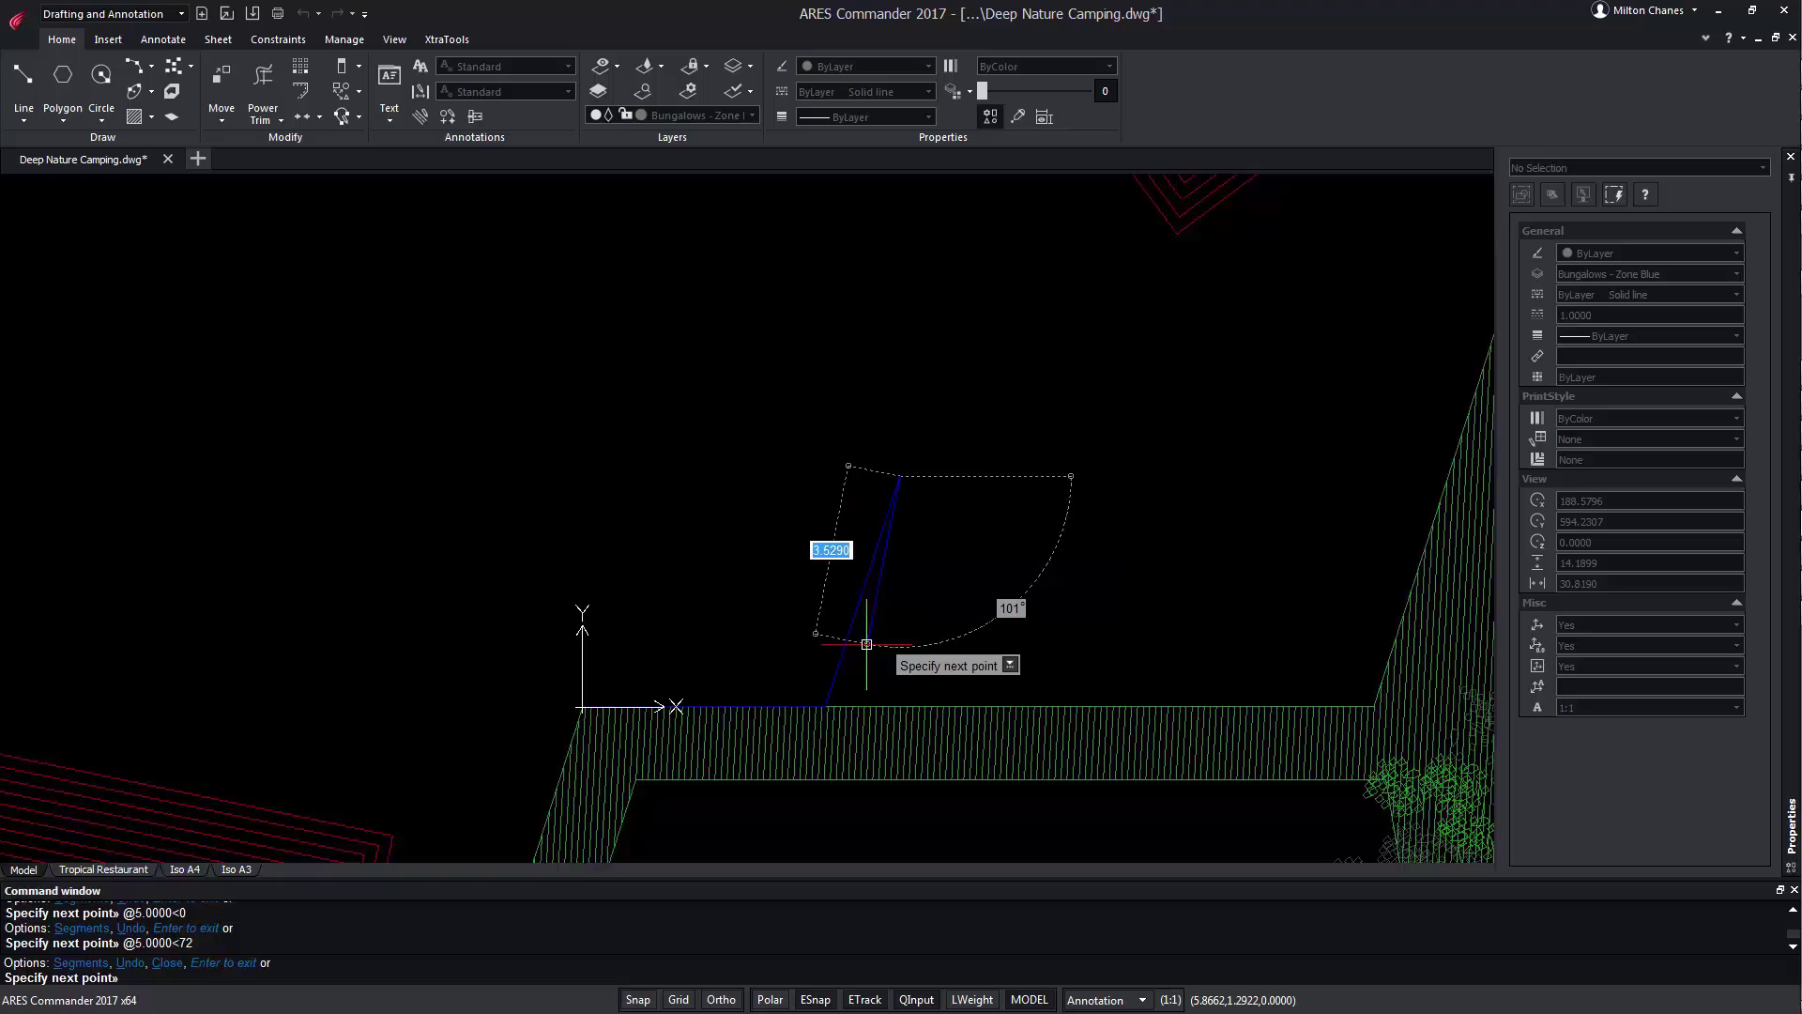
Draw the third and fourth 5-unit sides at 144° and 216°.
text(@ 43)
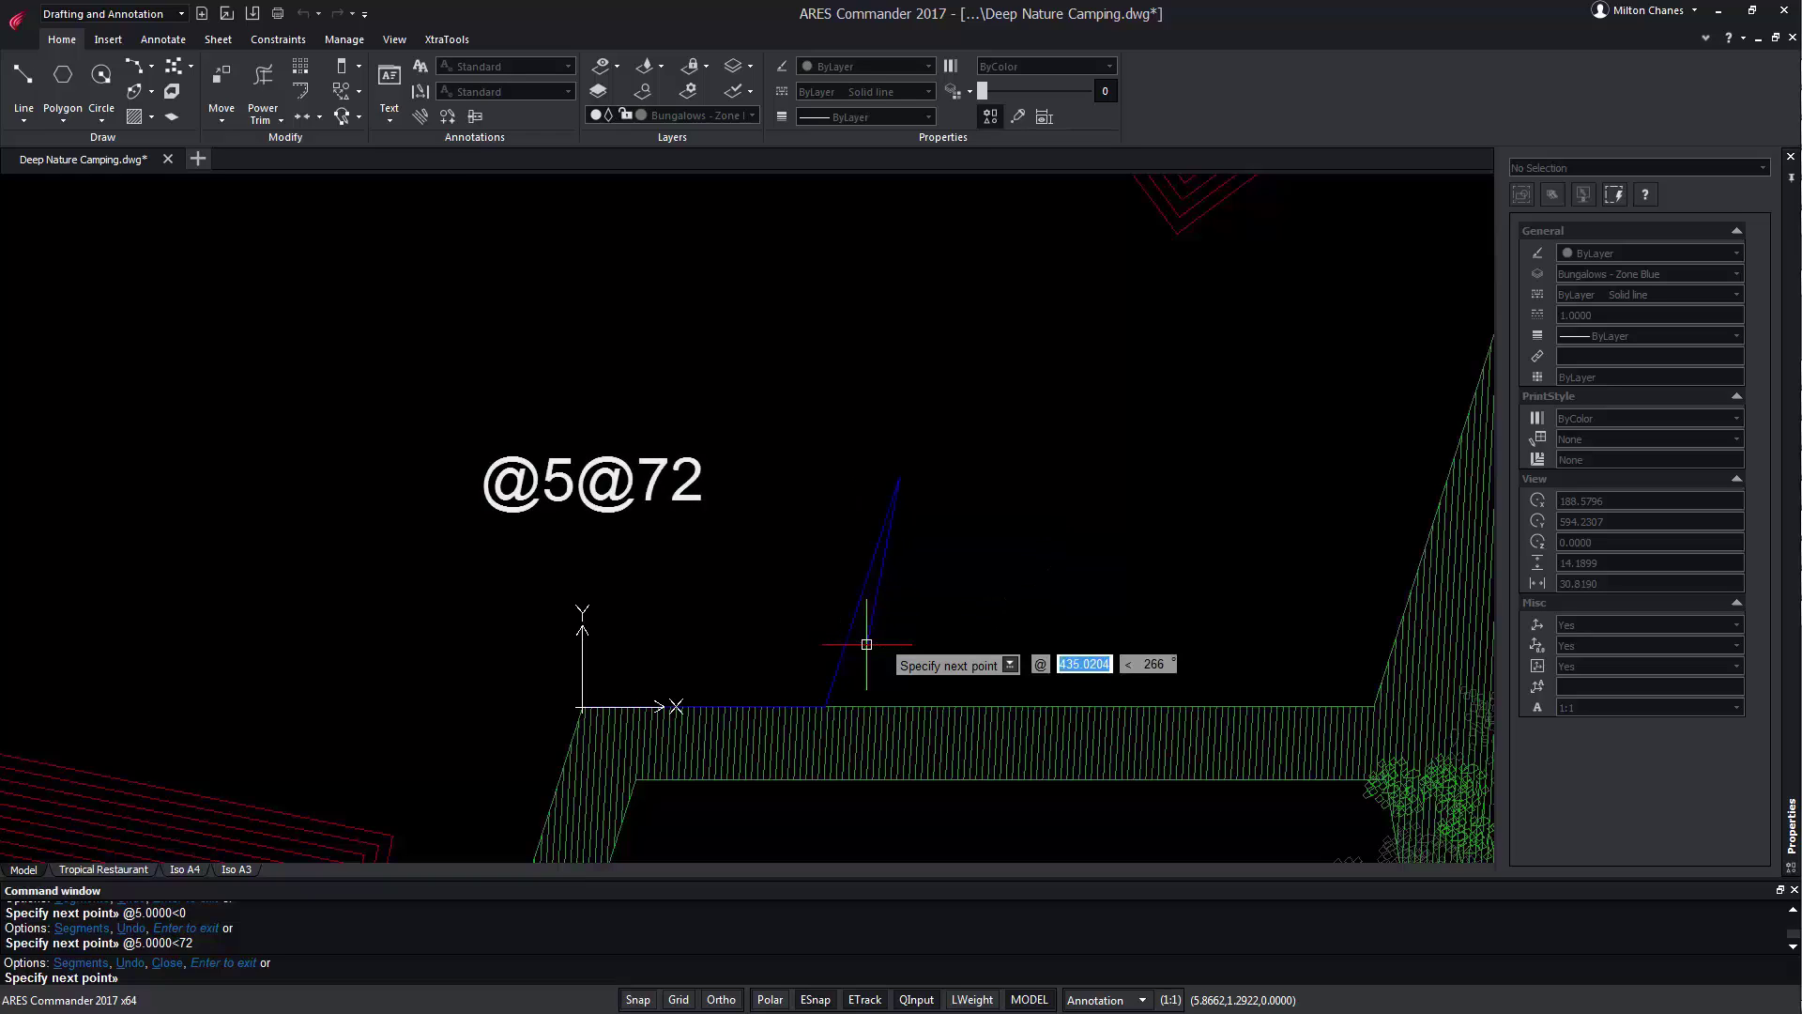
text(5)
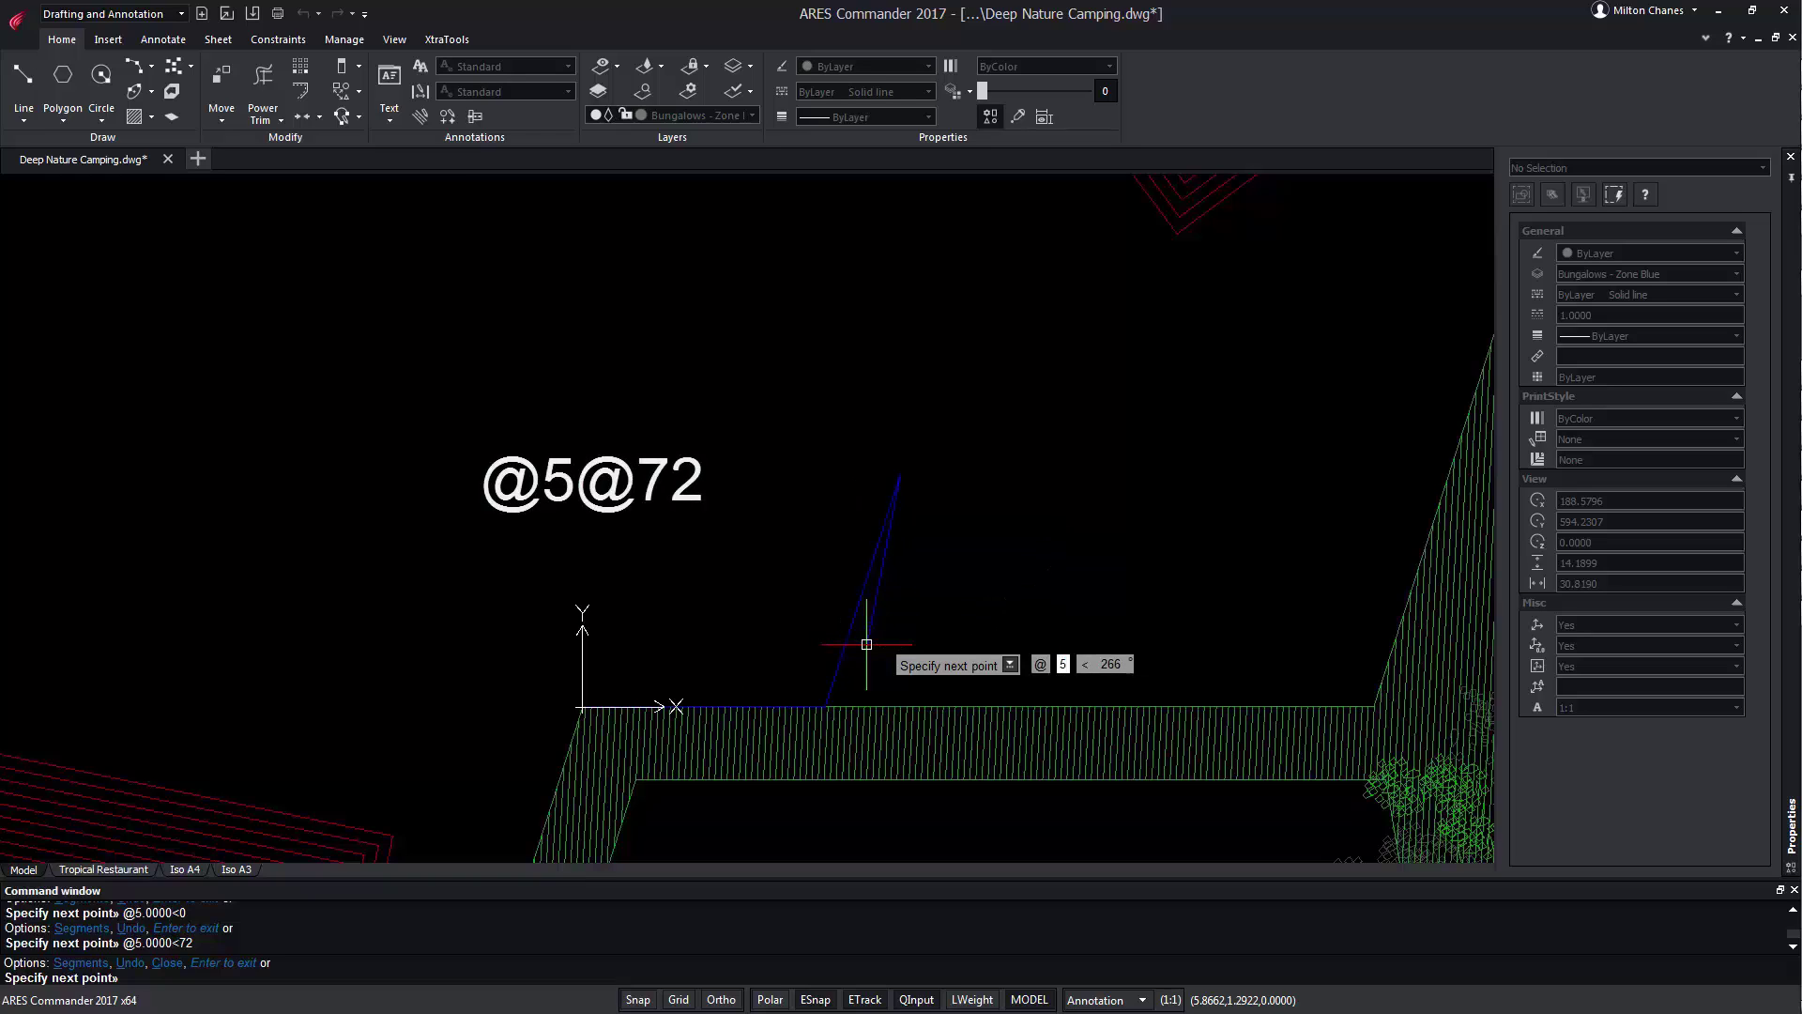
key(Tab)
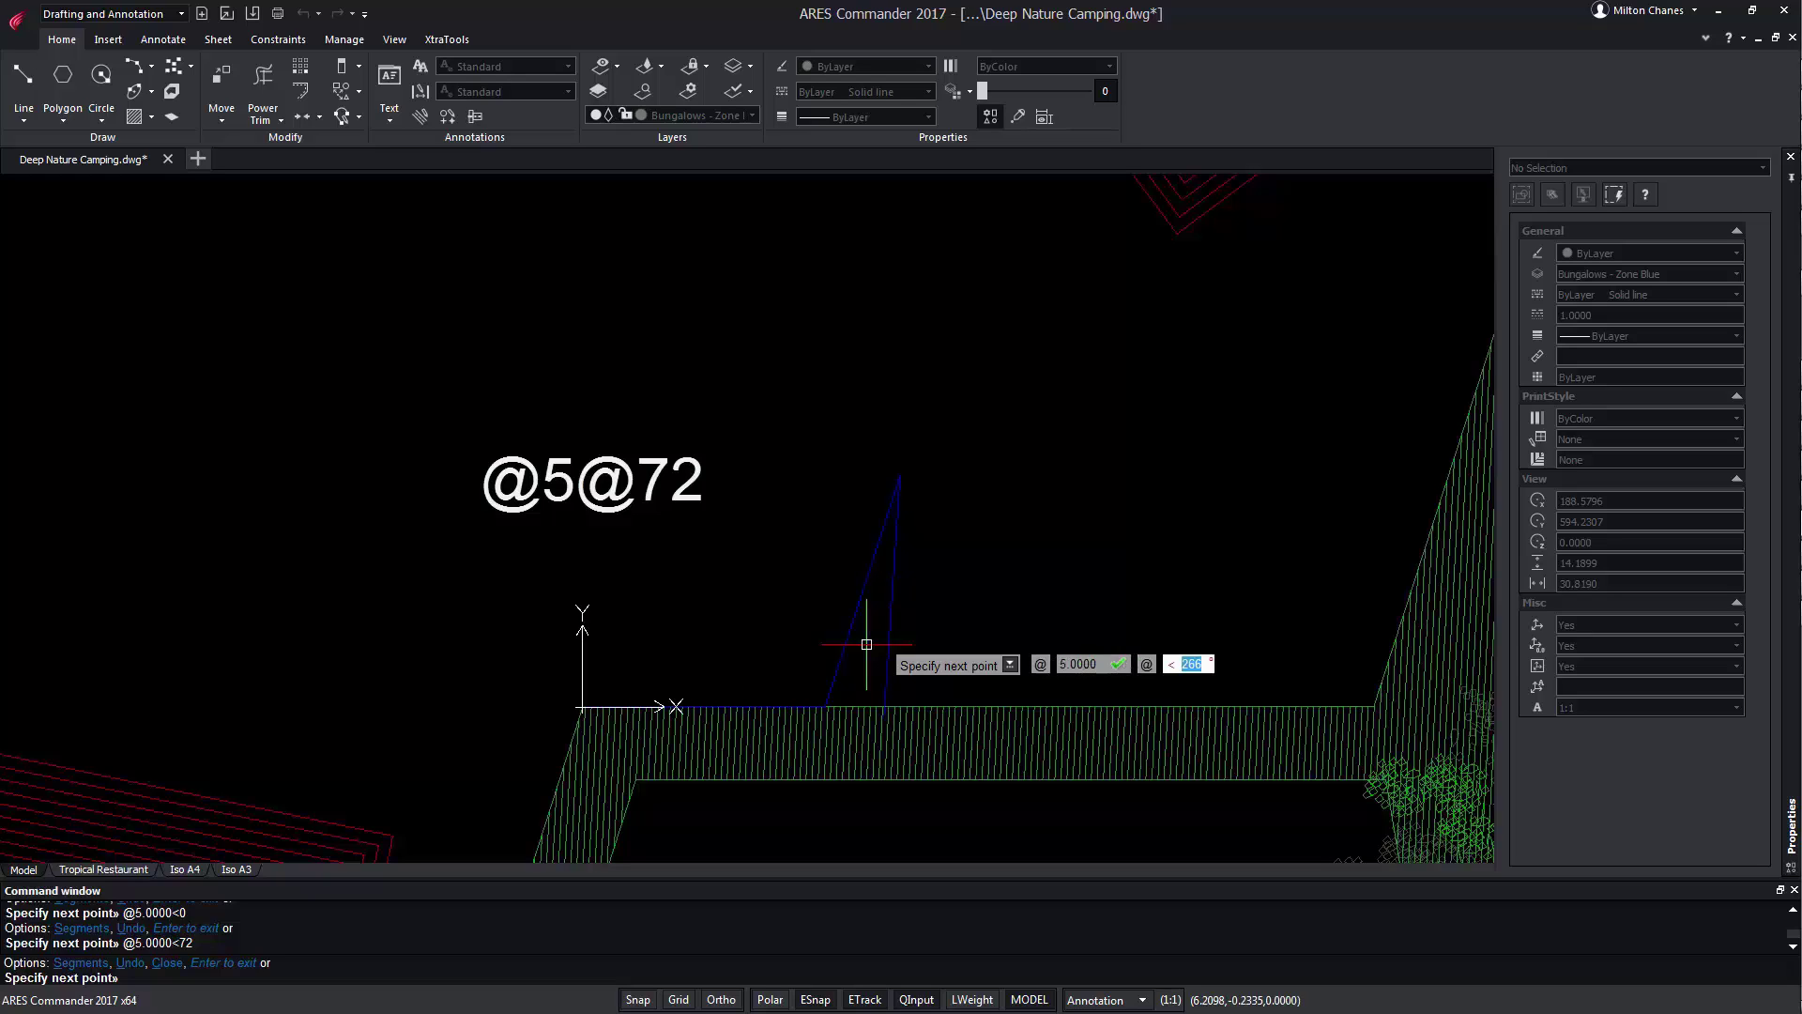
text(72)
key(Return)
text(@5)
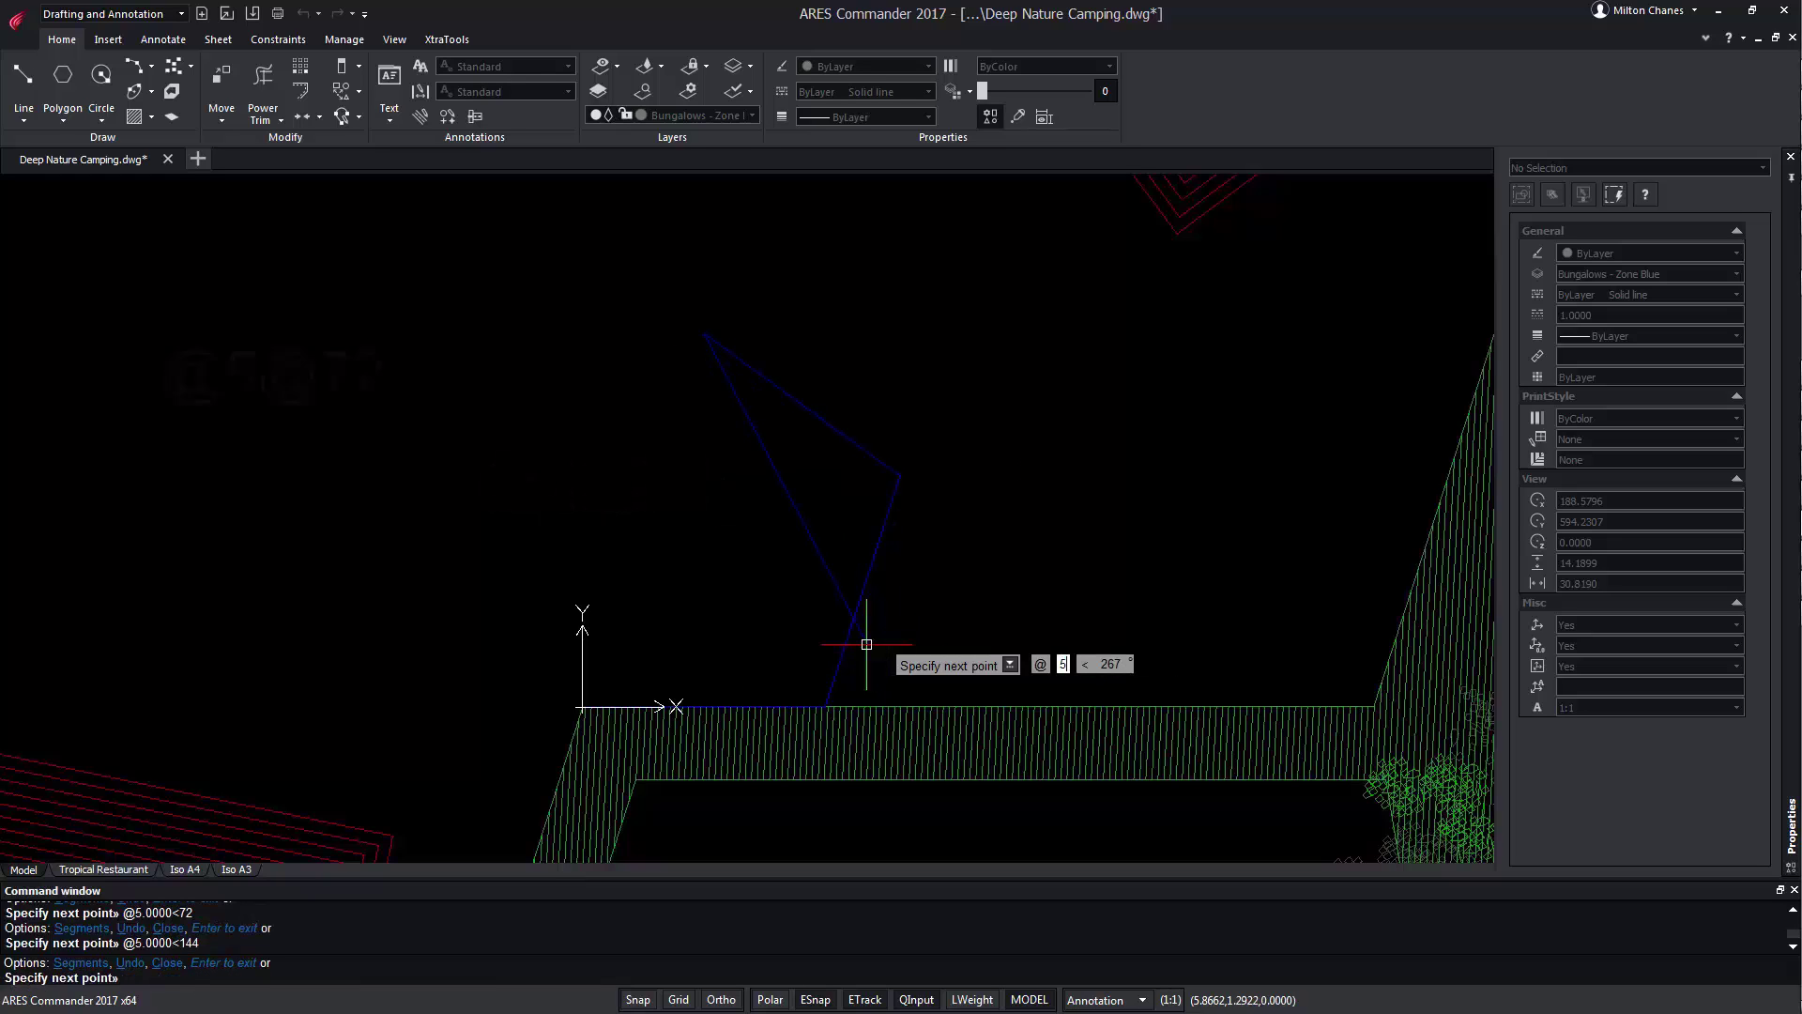
key(Tab)
text(216)
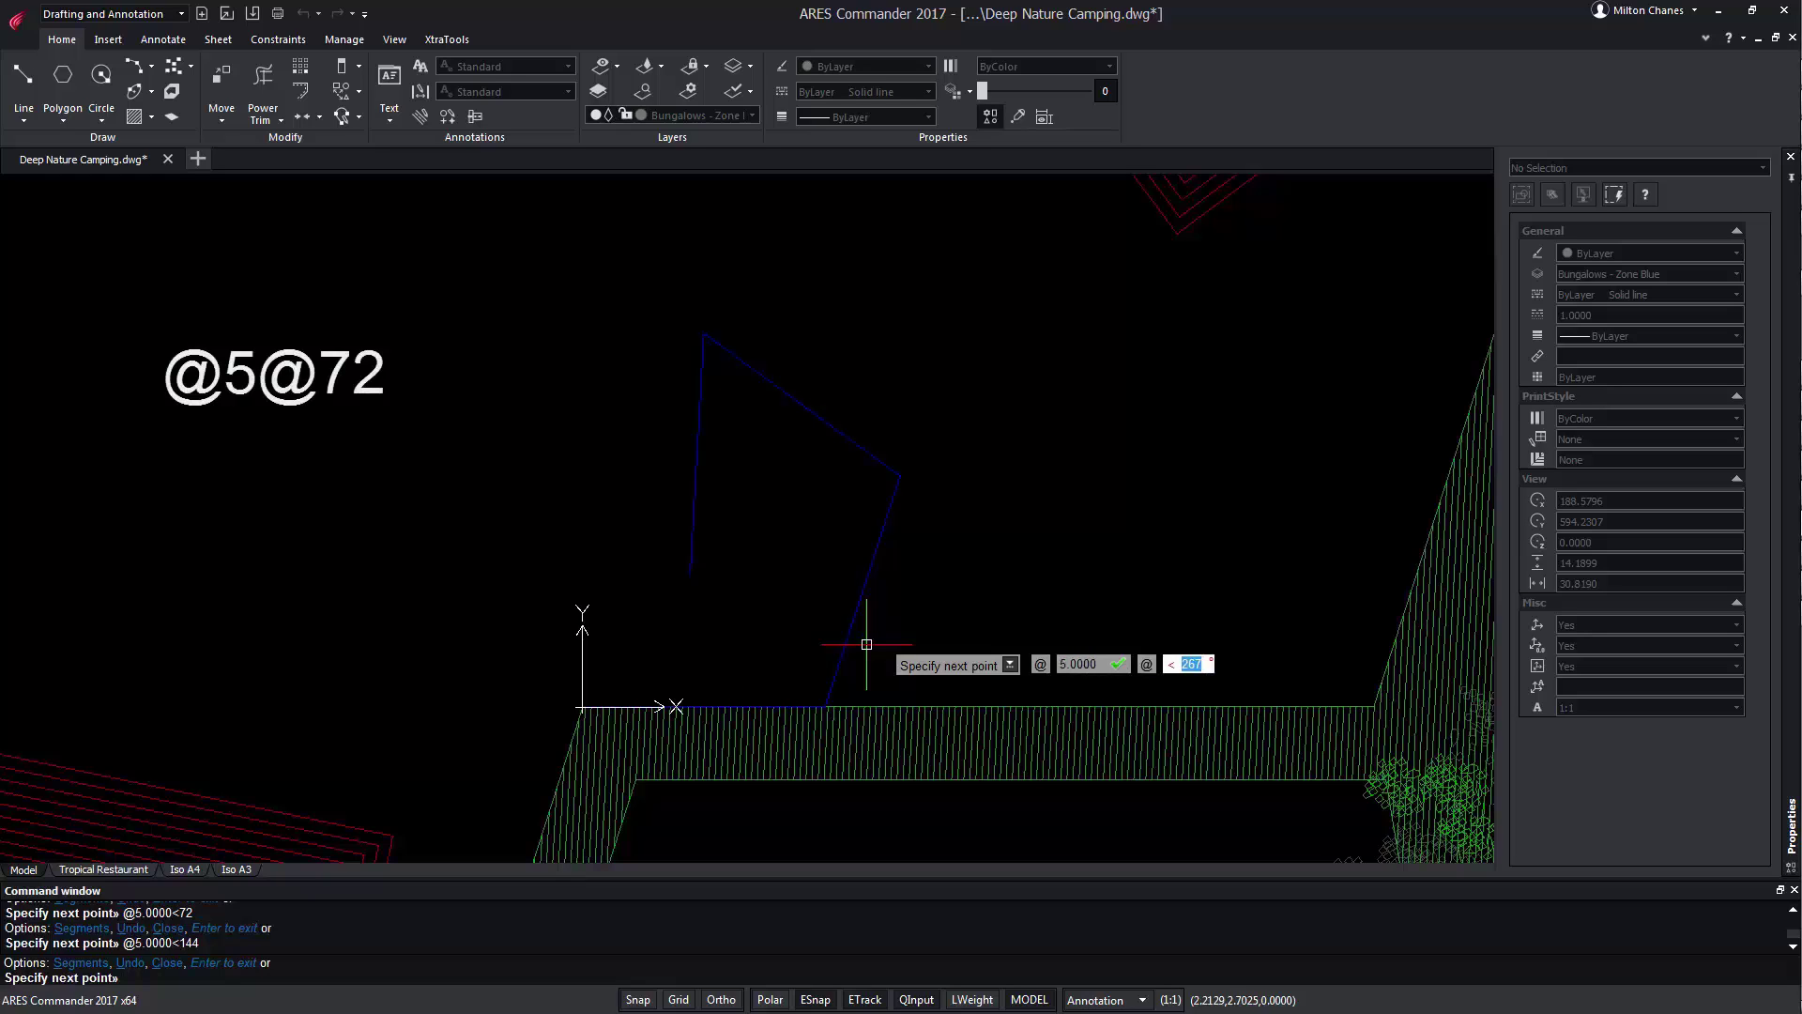
key(Return)
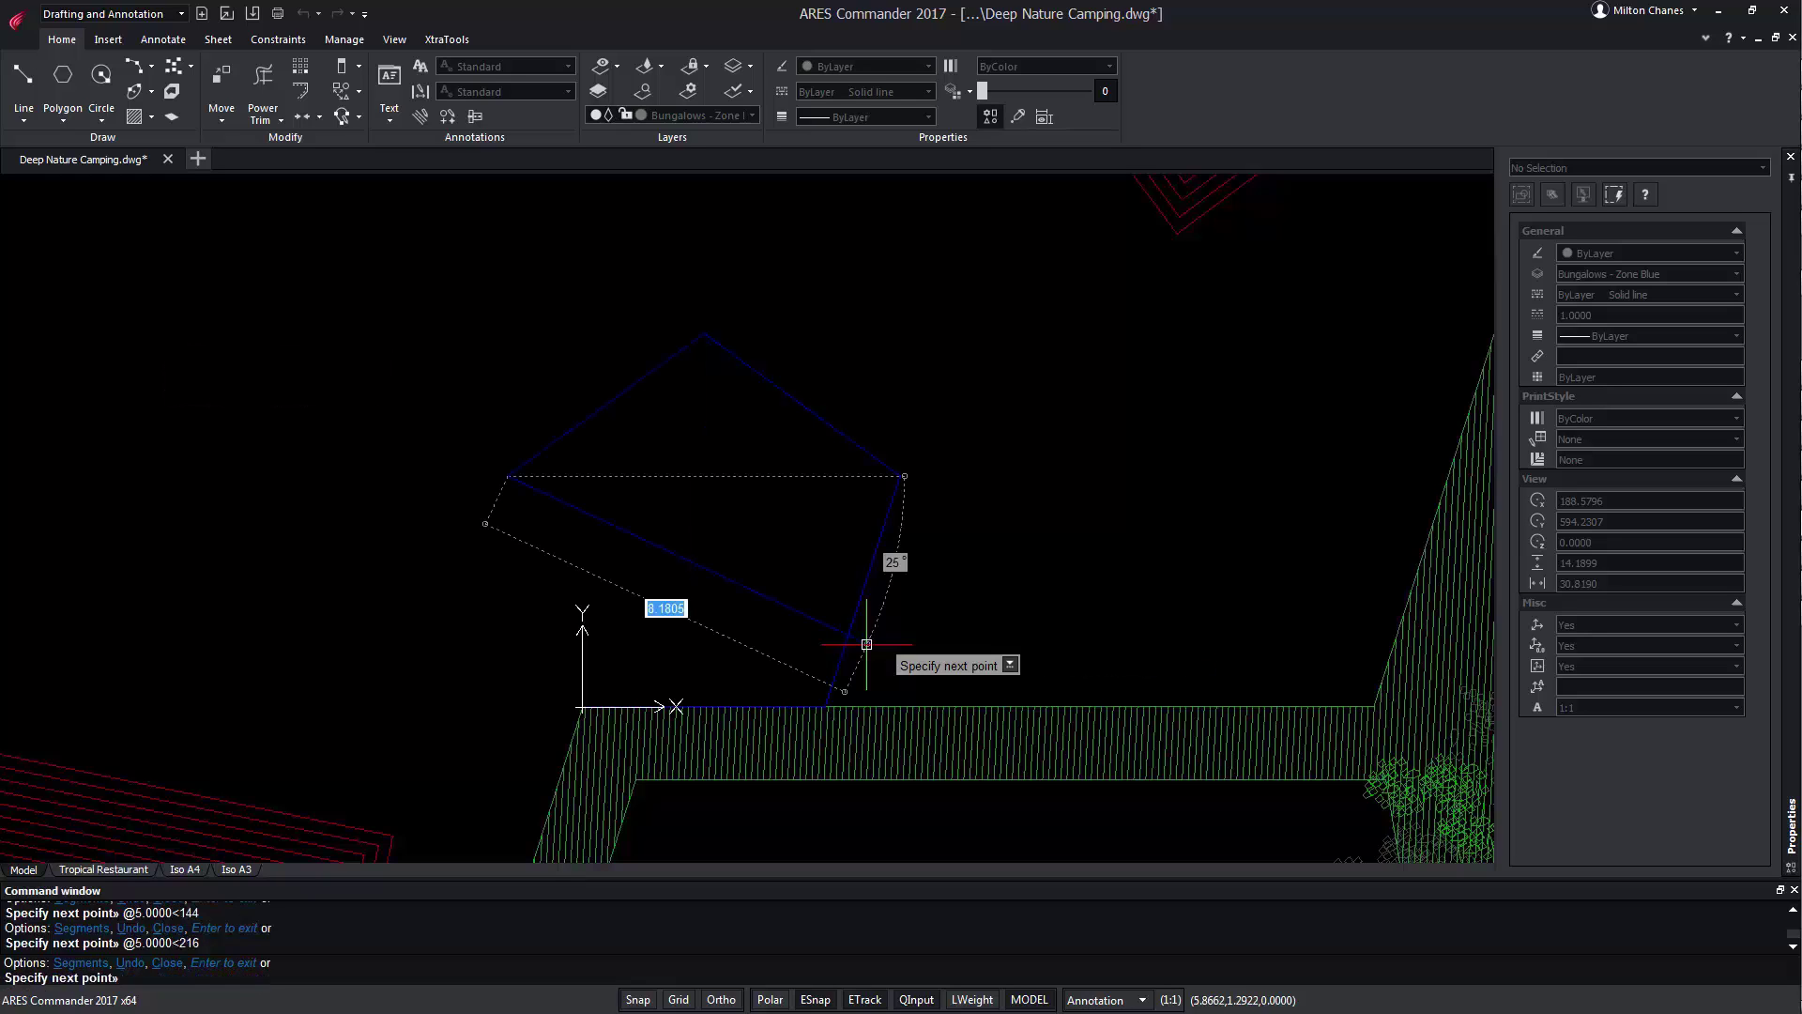
Draw the closing 5-unit side at 288° back to the starting corner.
text(@434.5528)
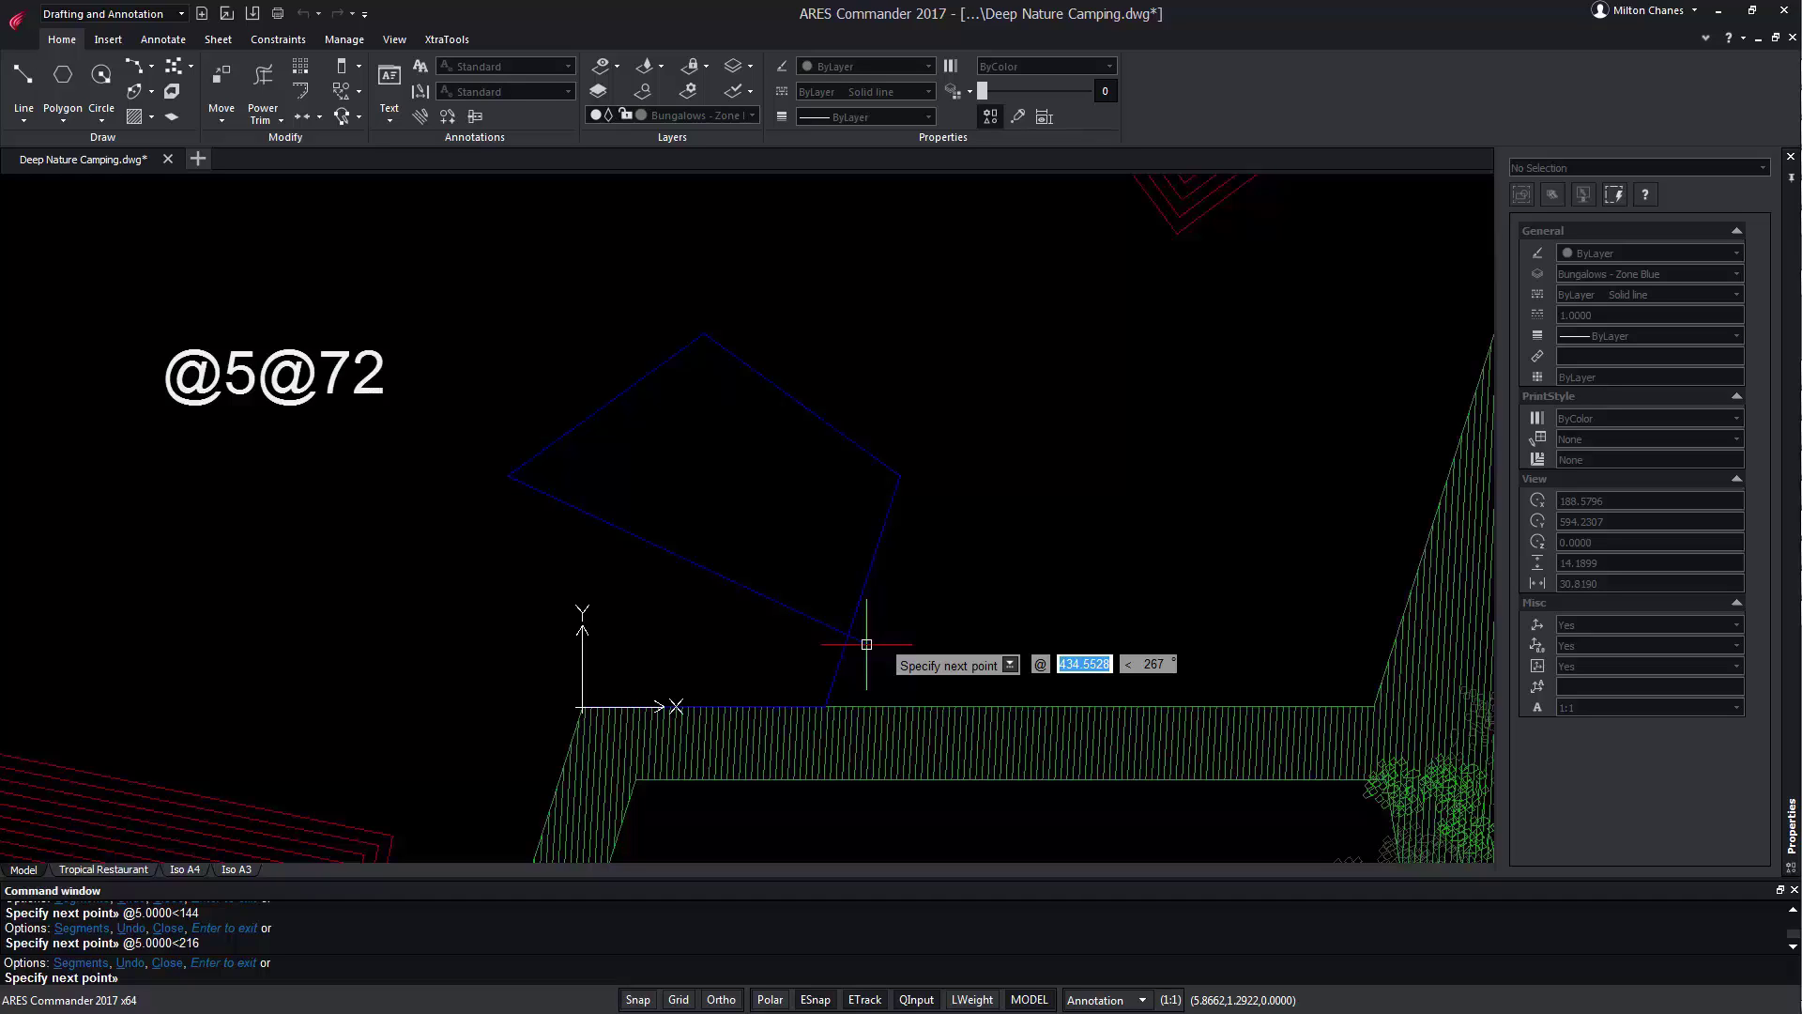
text(5)
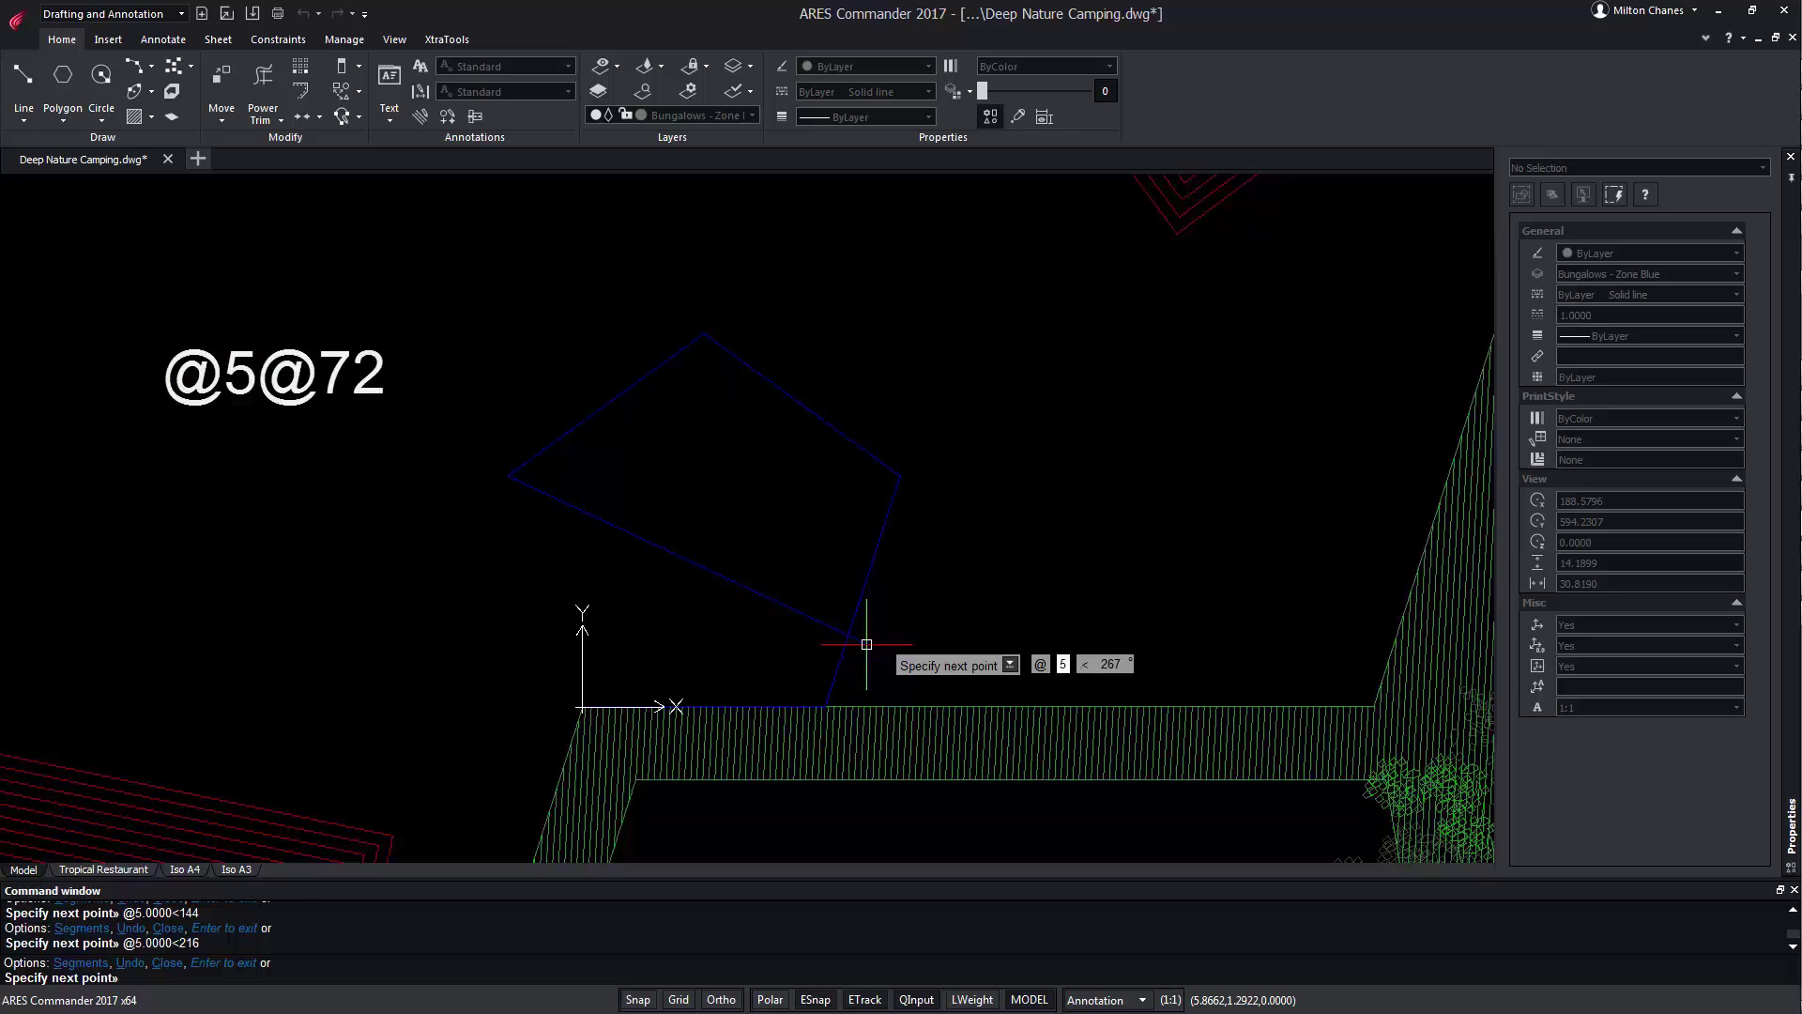
key(Tab)
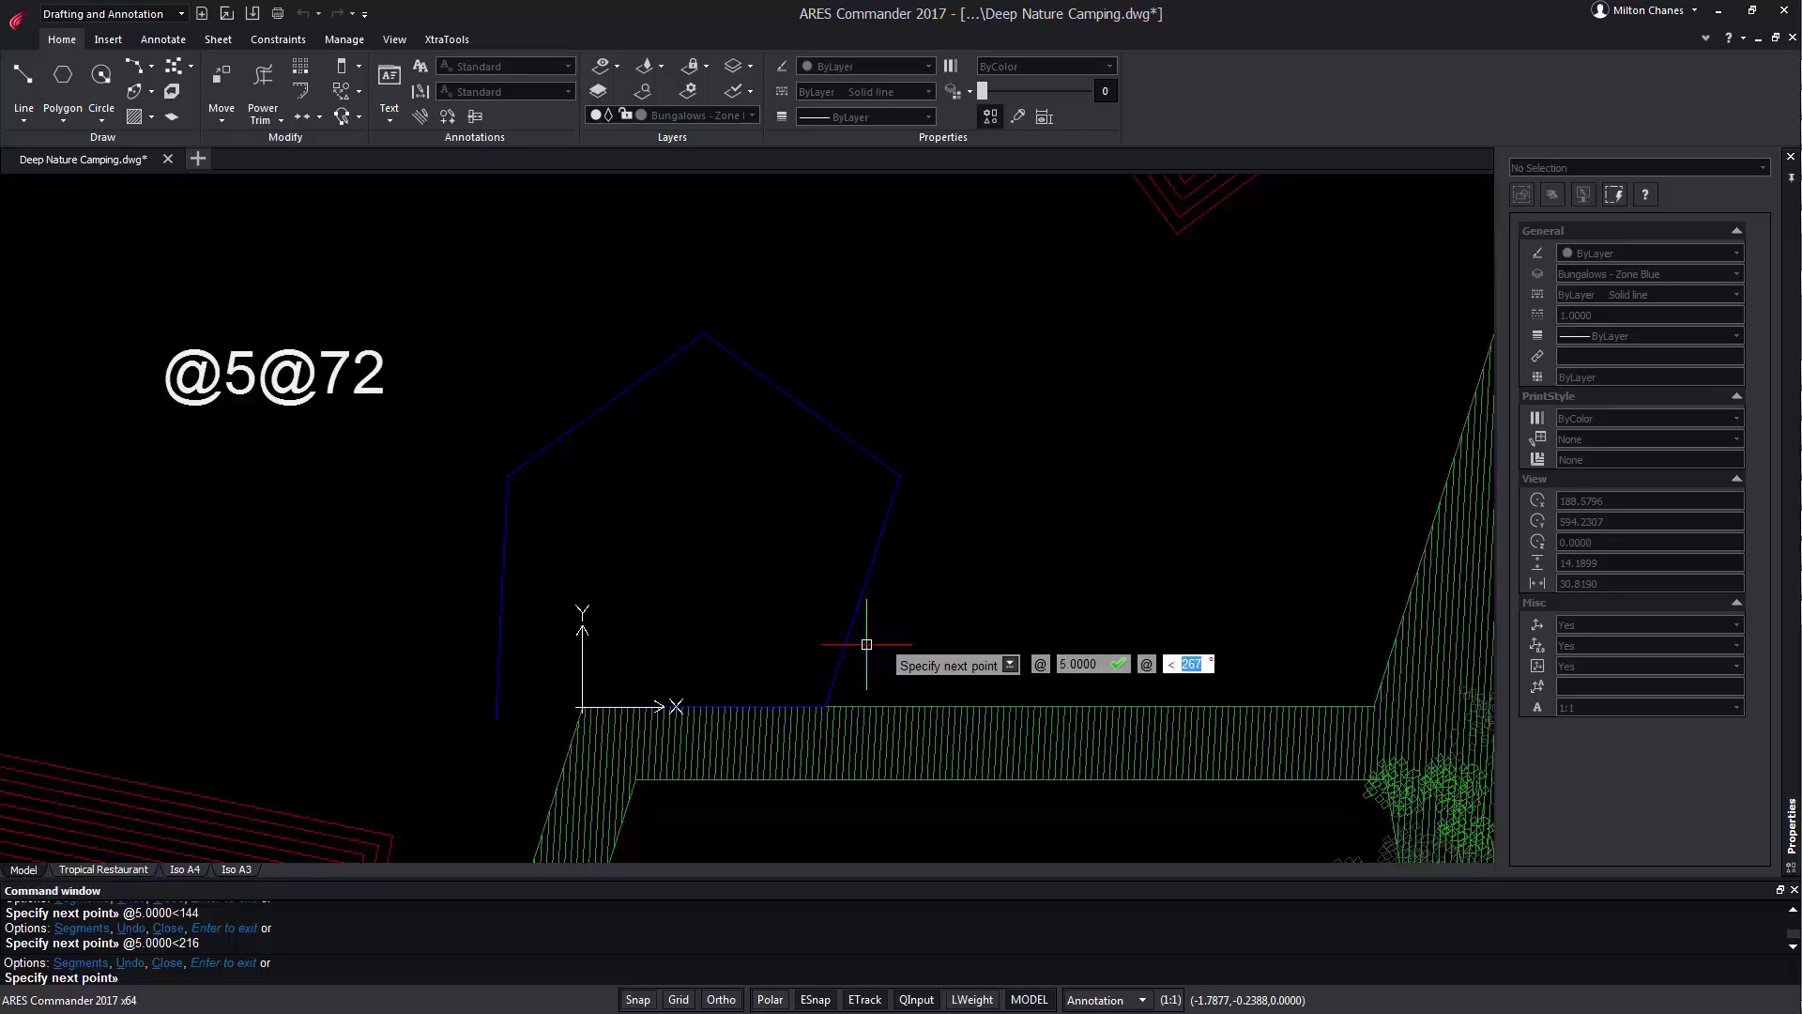
text(72)
key(Return)
key(Return)
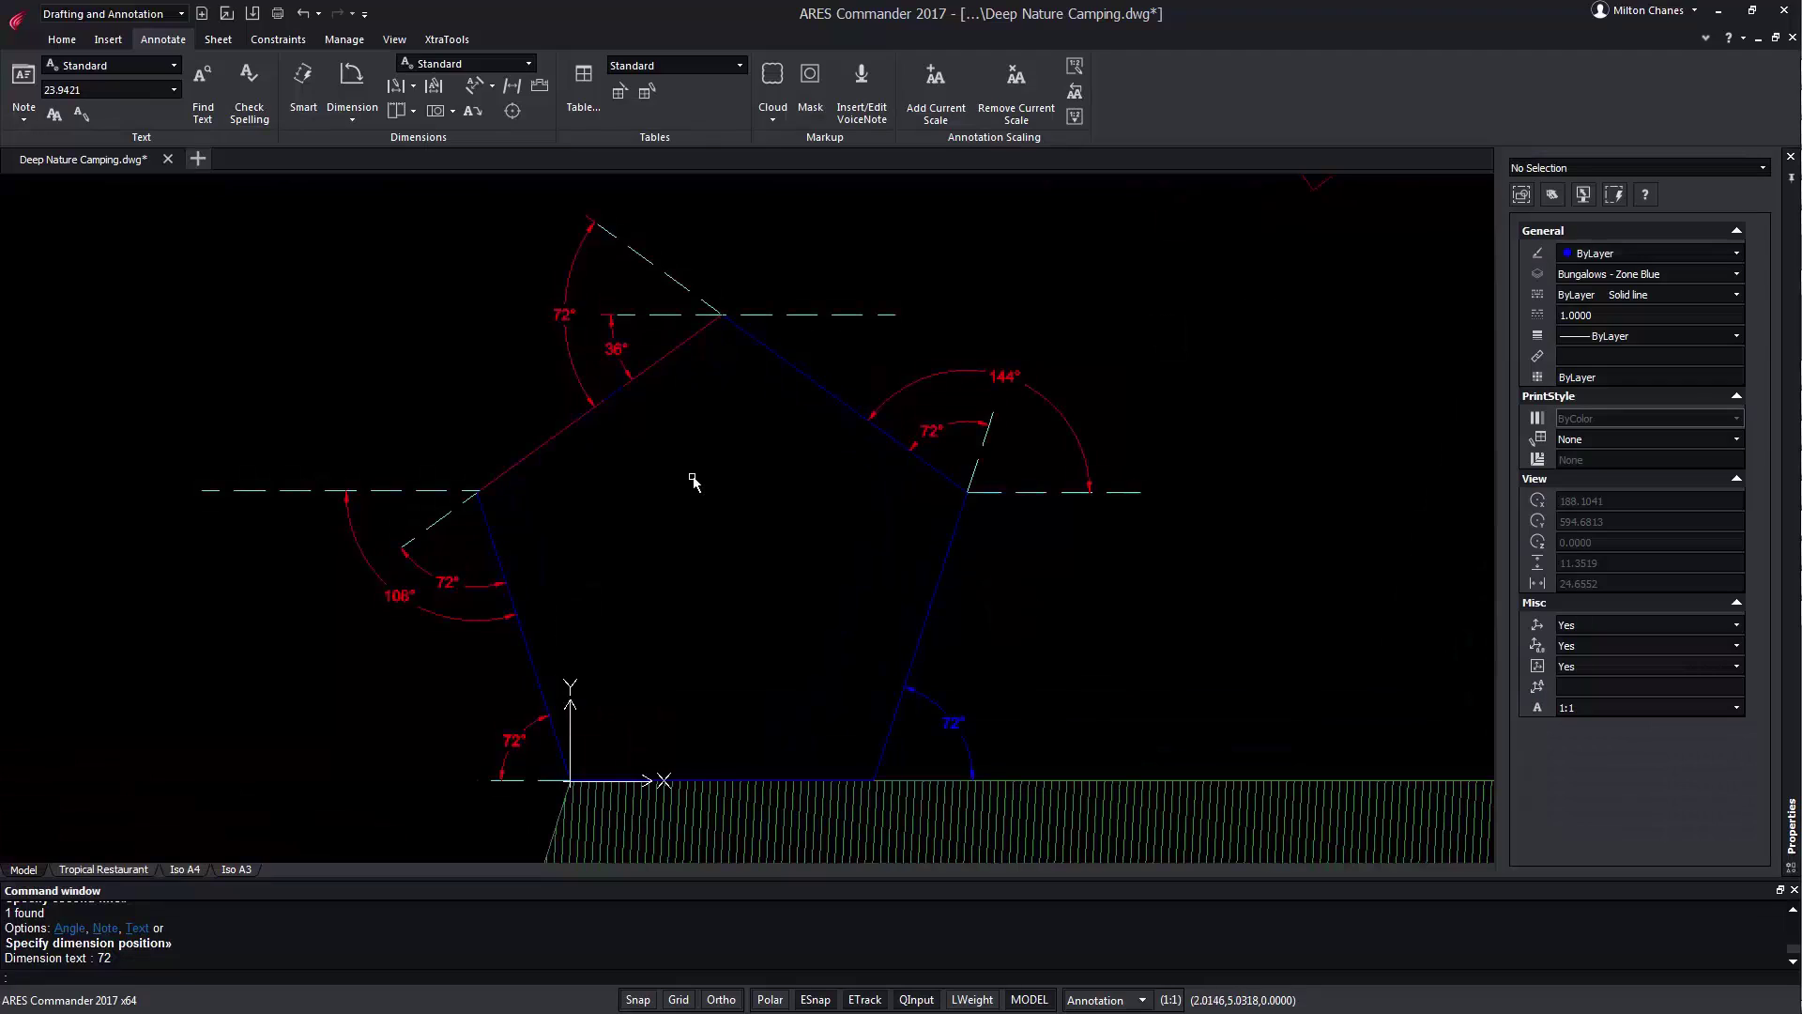
Pan the view and start a new Line with its first point left of the pentagon.
mouse_move(692, 482)
middle_down()
mouse_move(1099, 495)
mouse_move(1123, 515)
mouse_move(1033, 620)
middle_up()
scroll(1118, 515, down, 2)
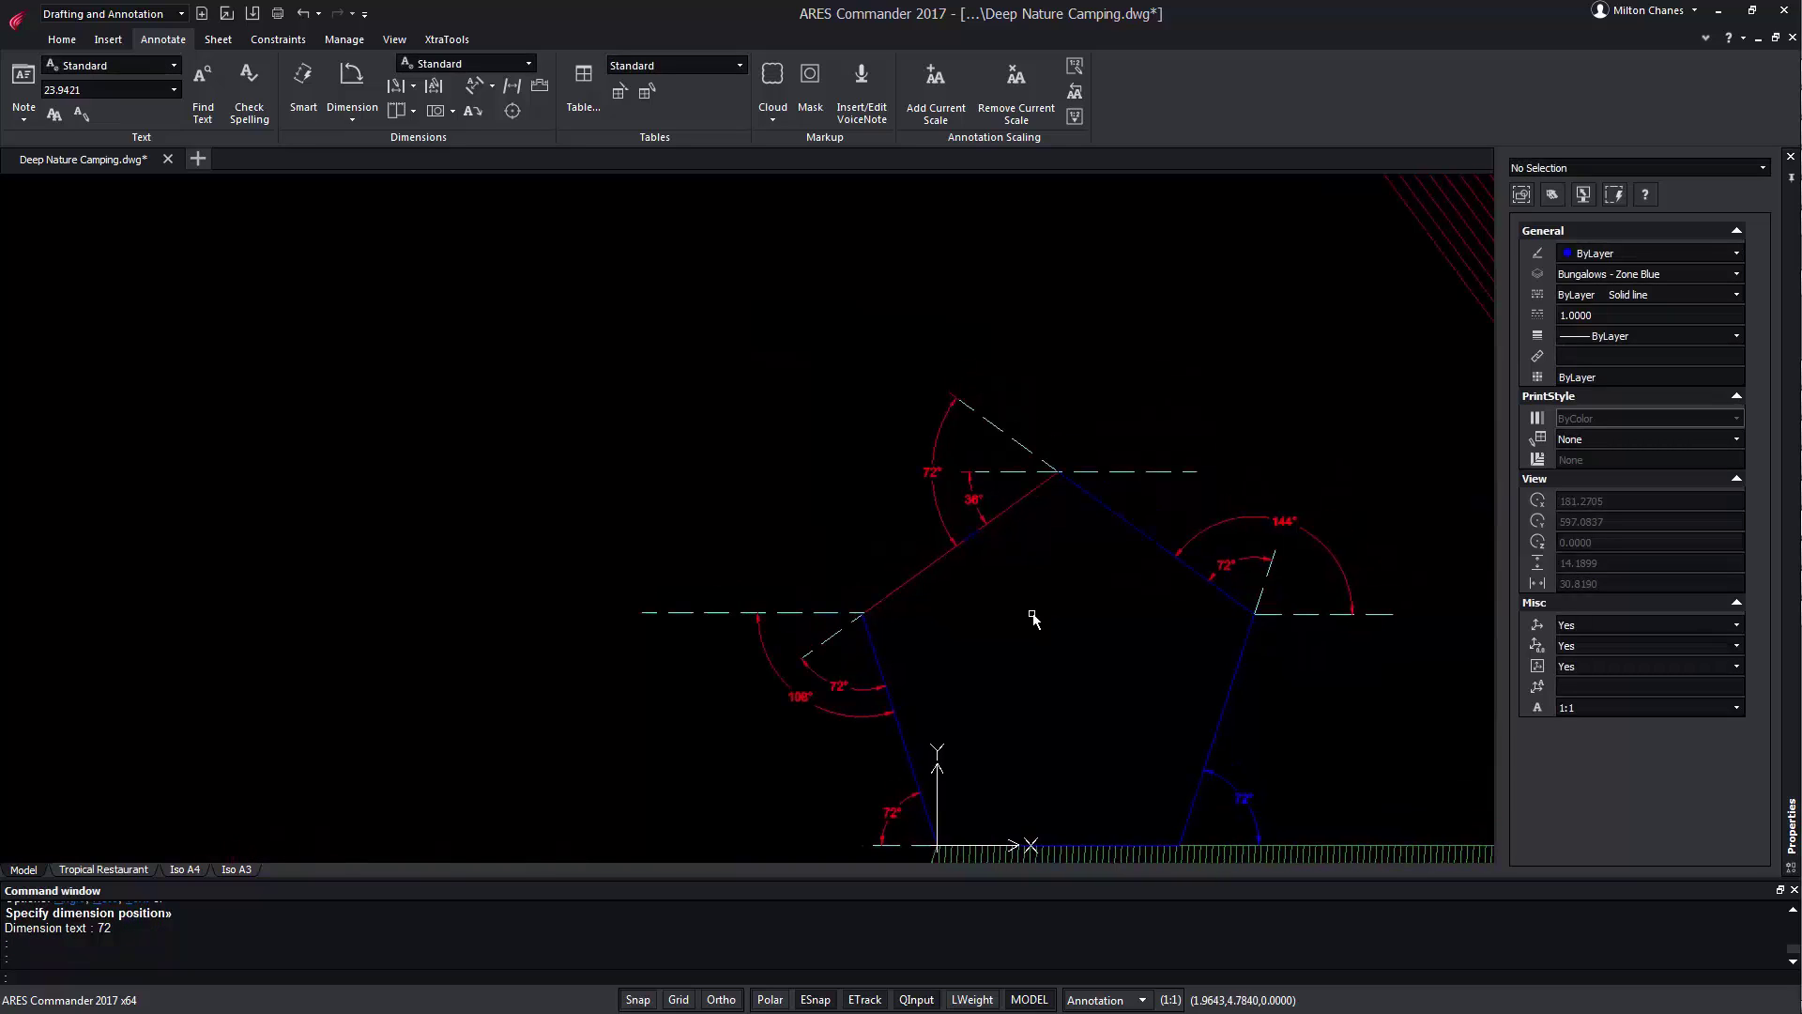
click(62, 38)
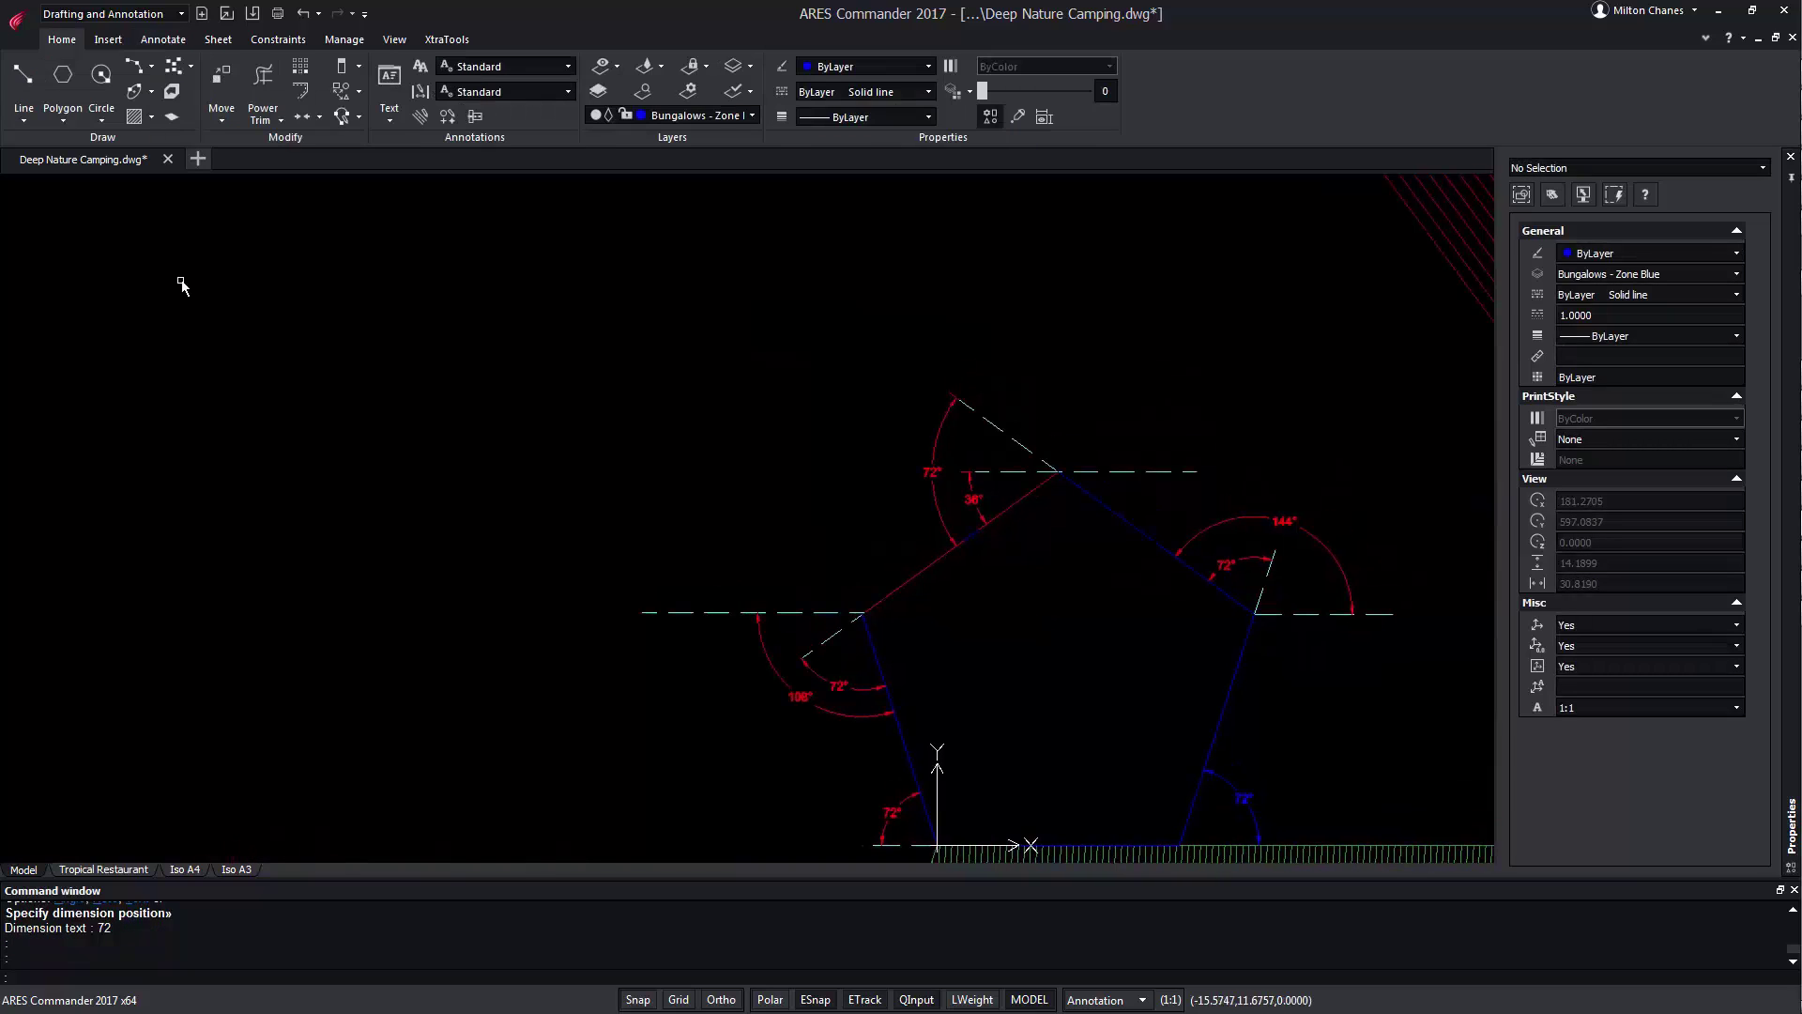
click(23, 77)
click(225, 528)
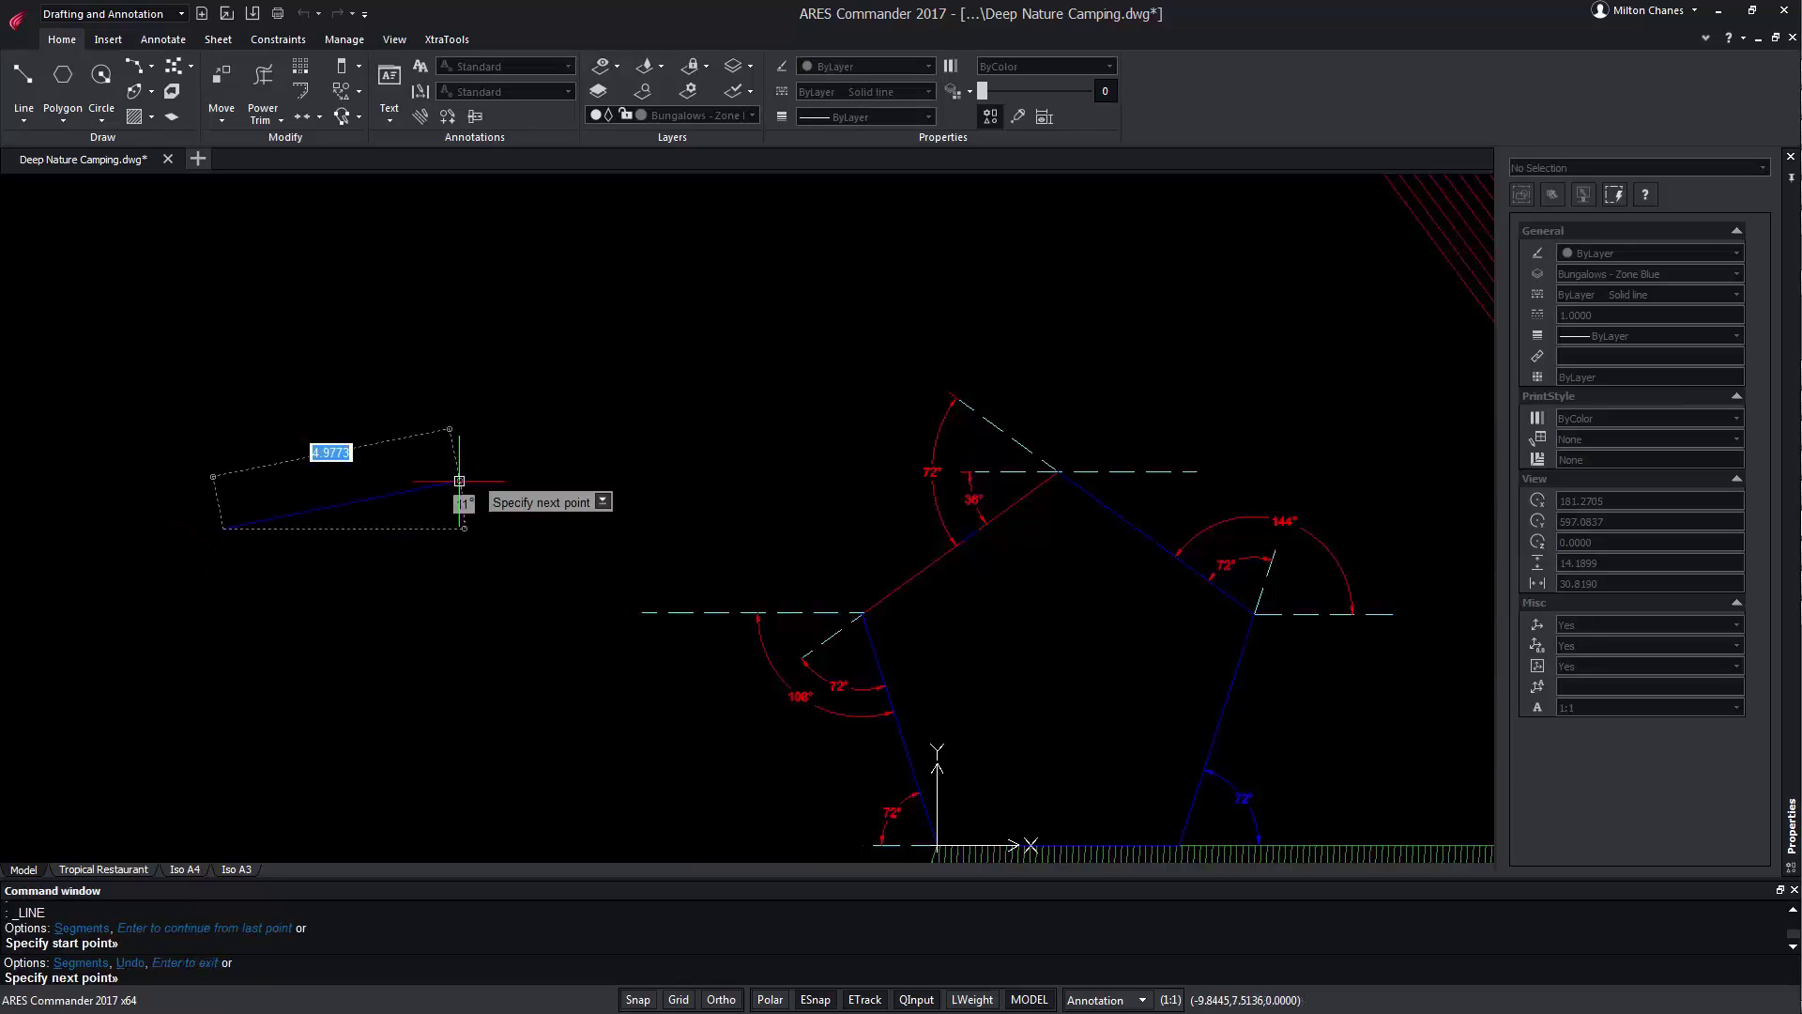
Draw 5-unit sides at 0° and 72°, then enter the third side's 5-unit length.
text(@)
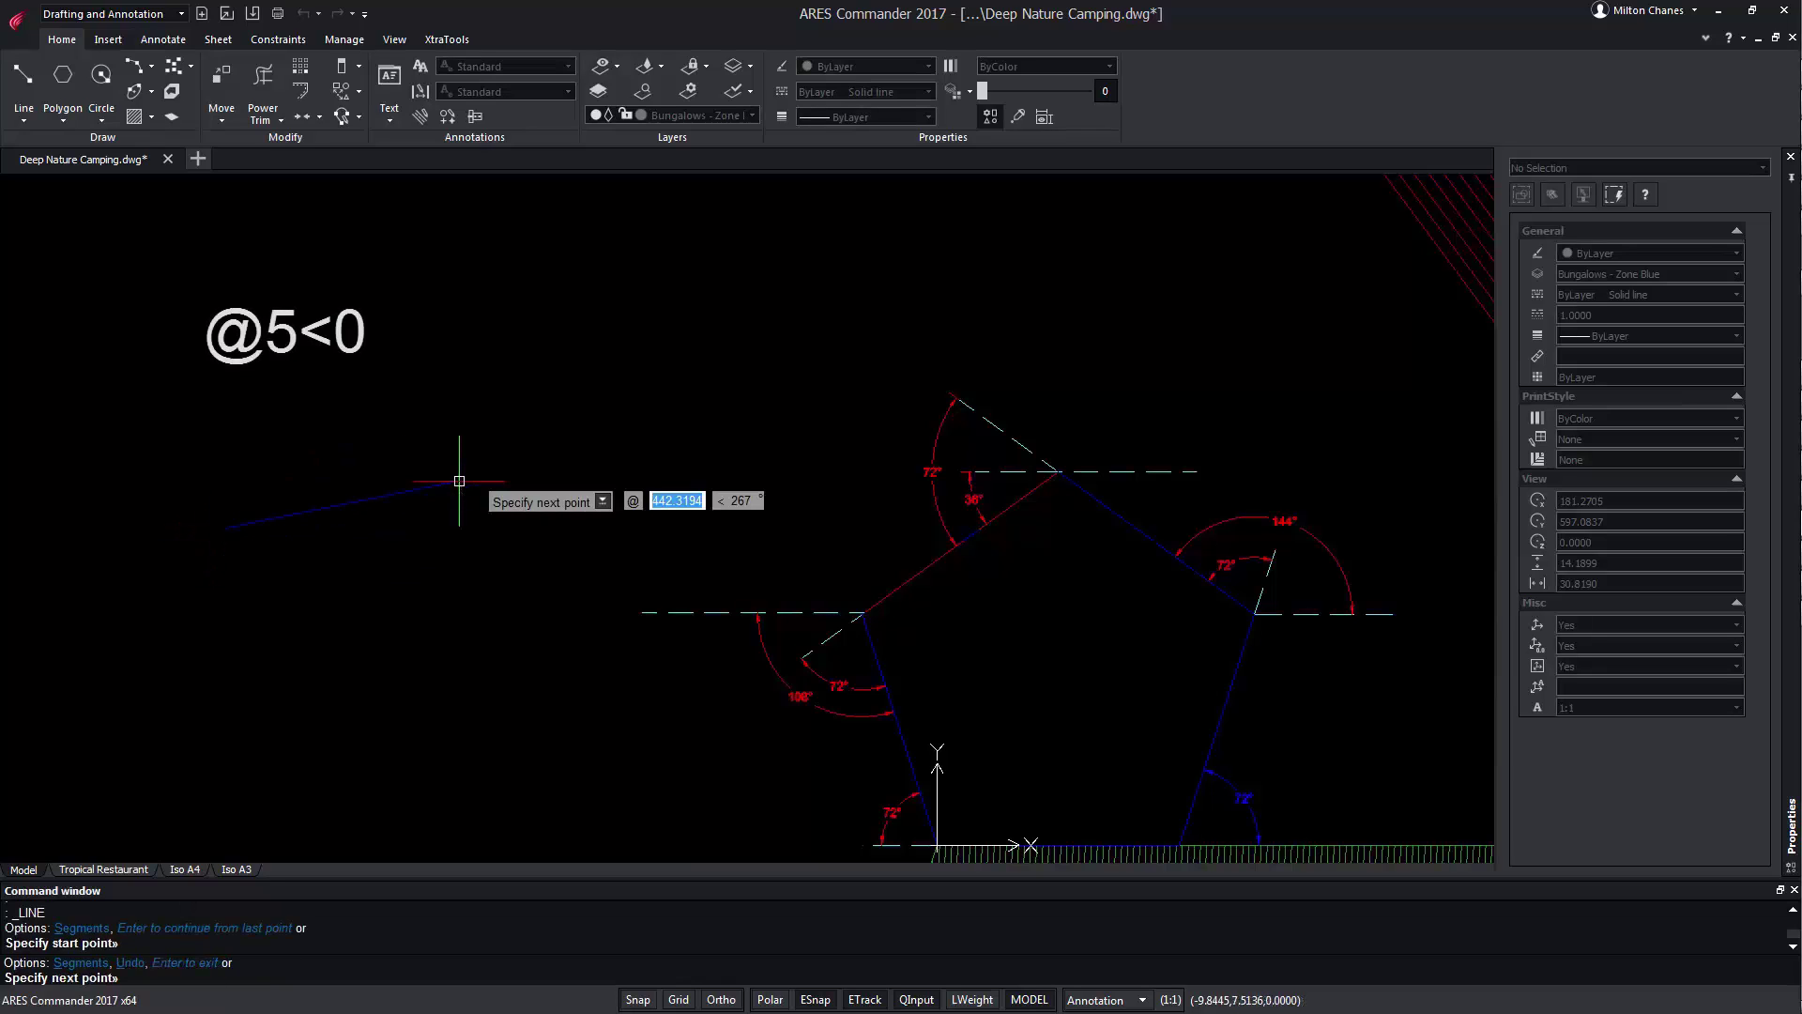
text(5)
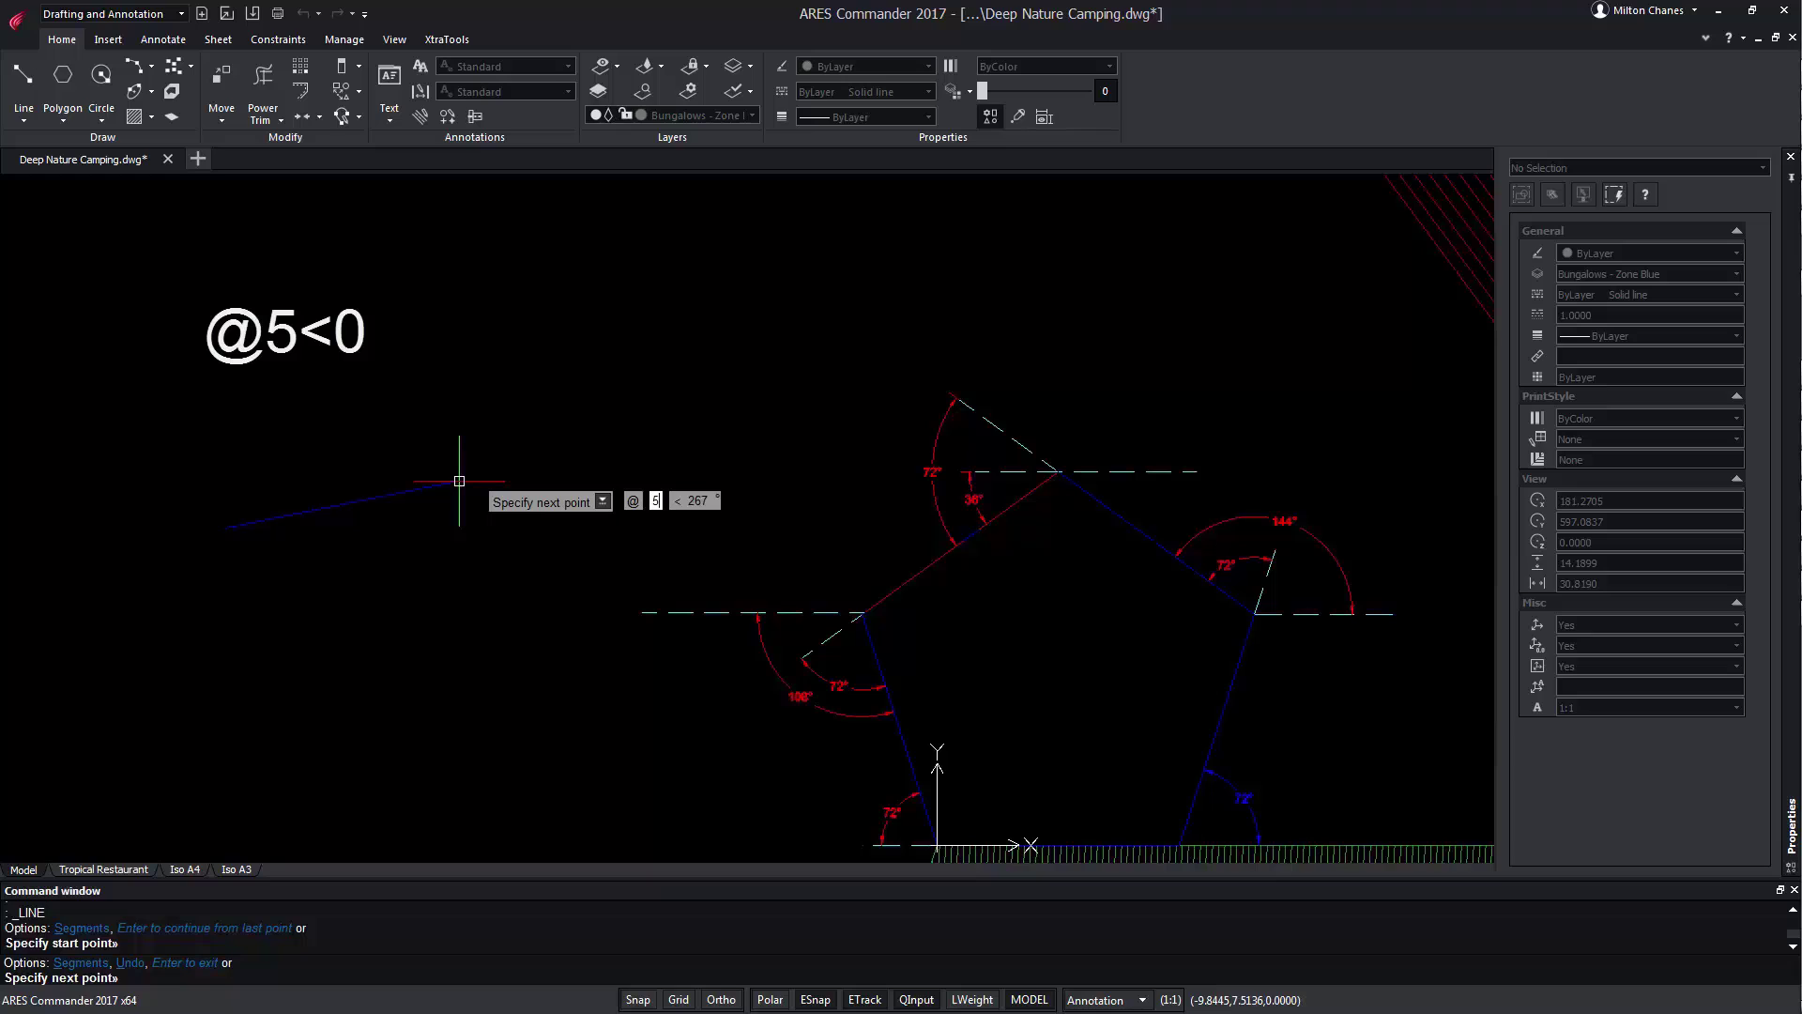
key(Tab)
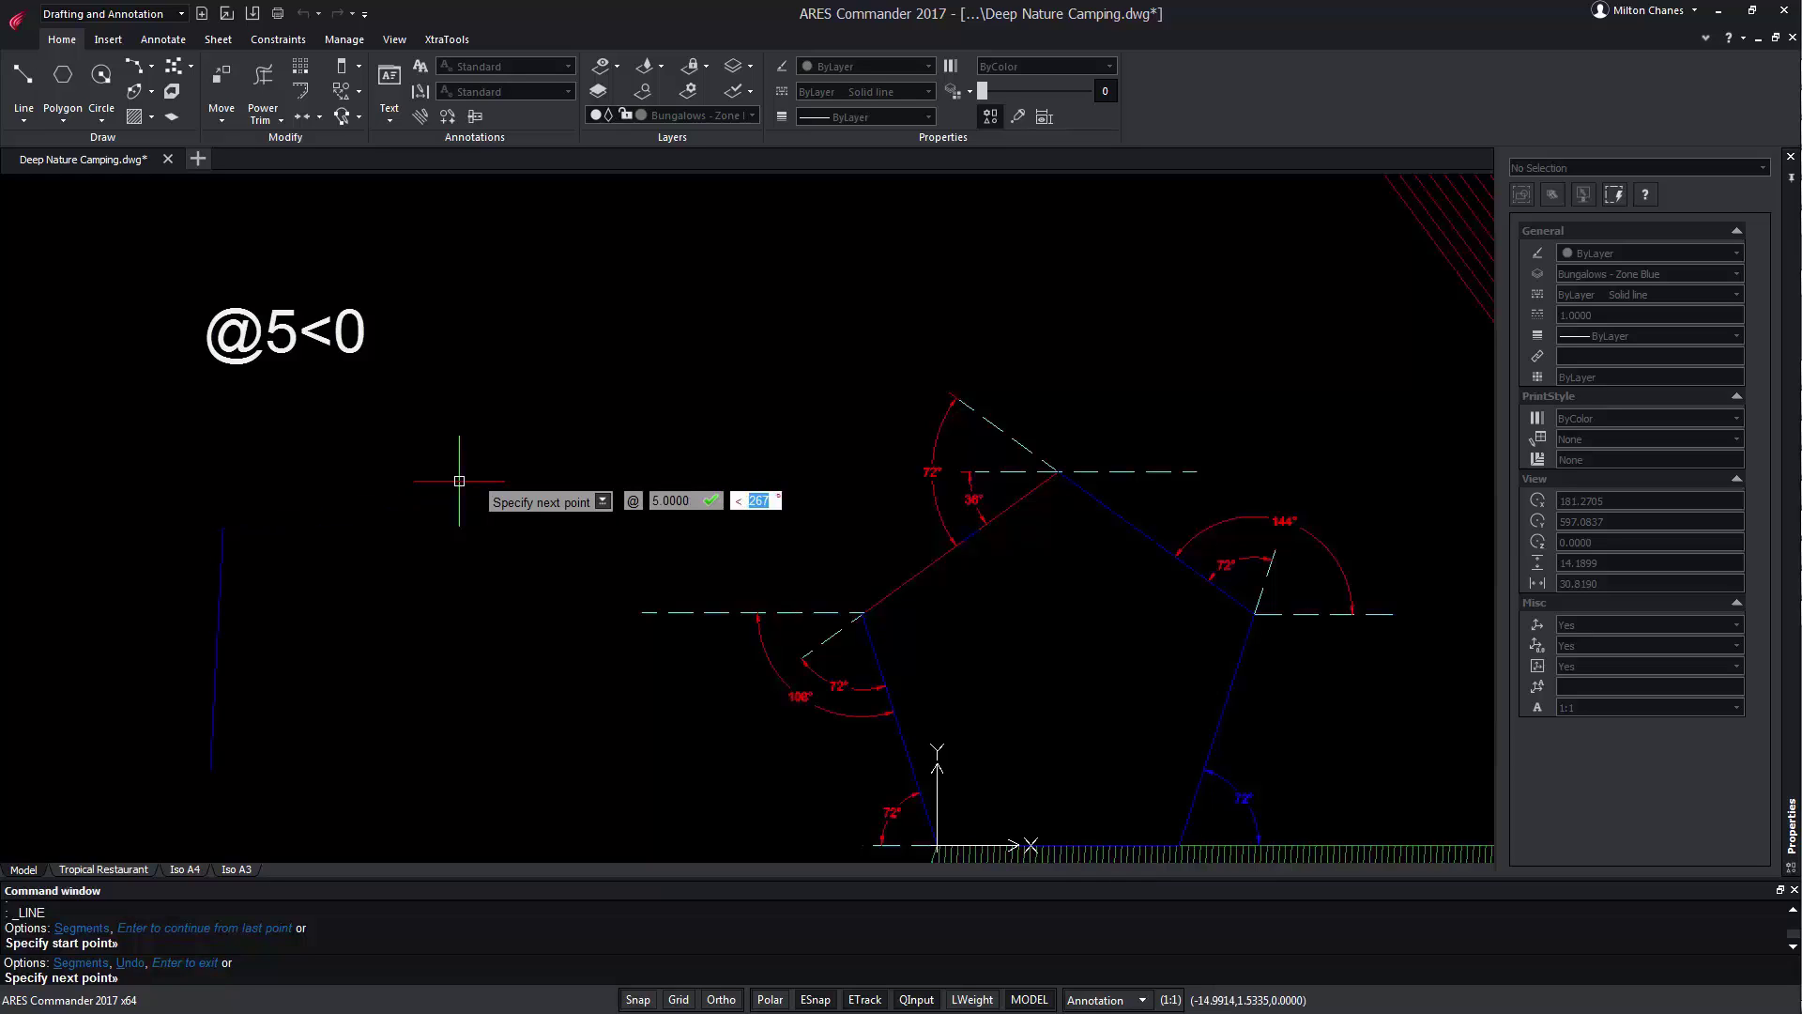
text(0)
key(Return)
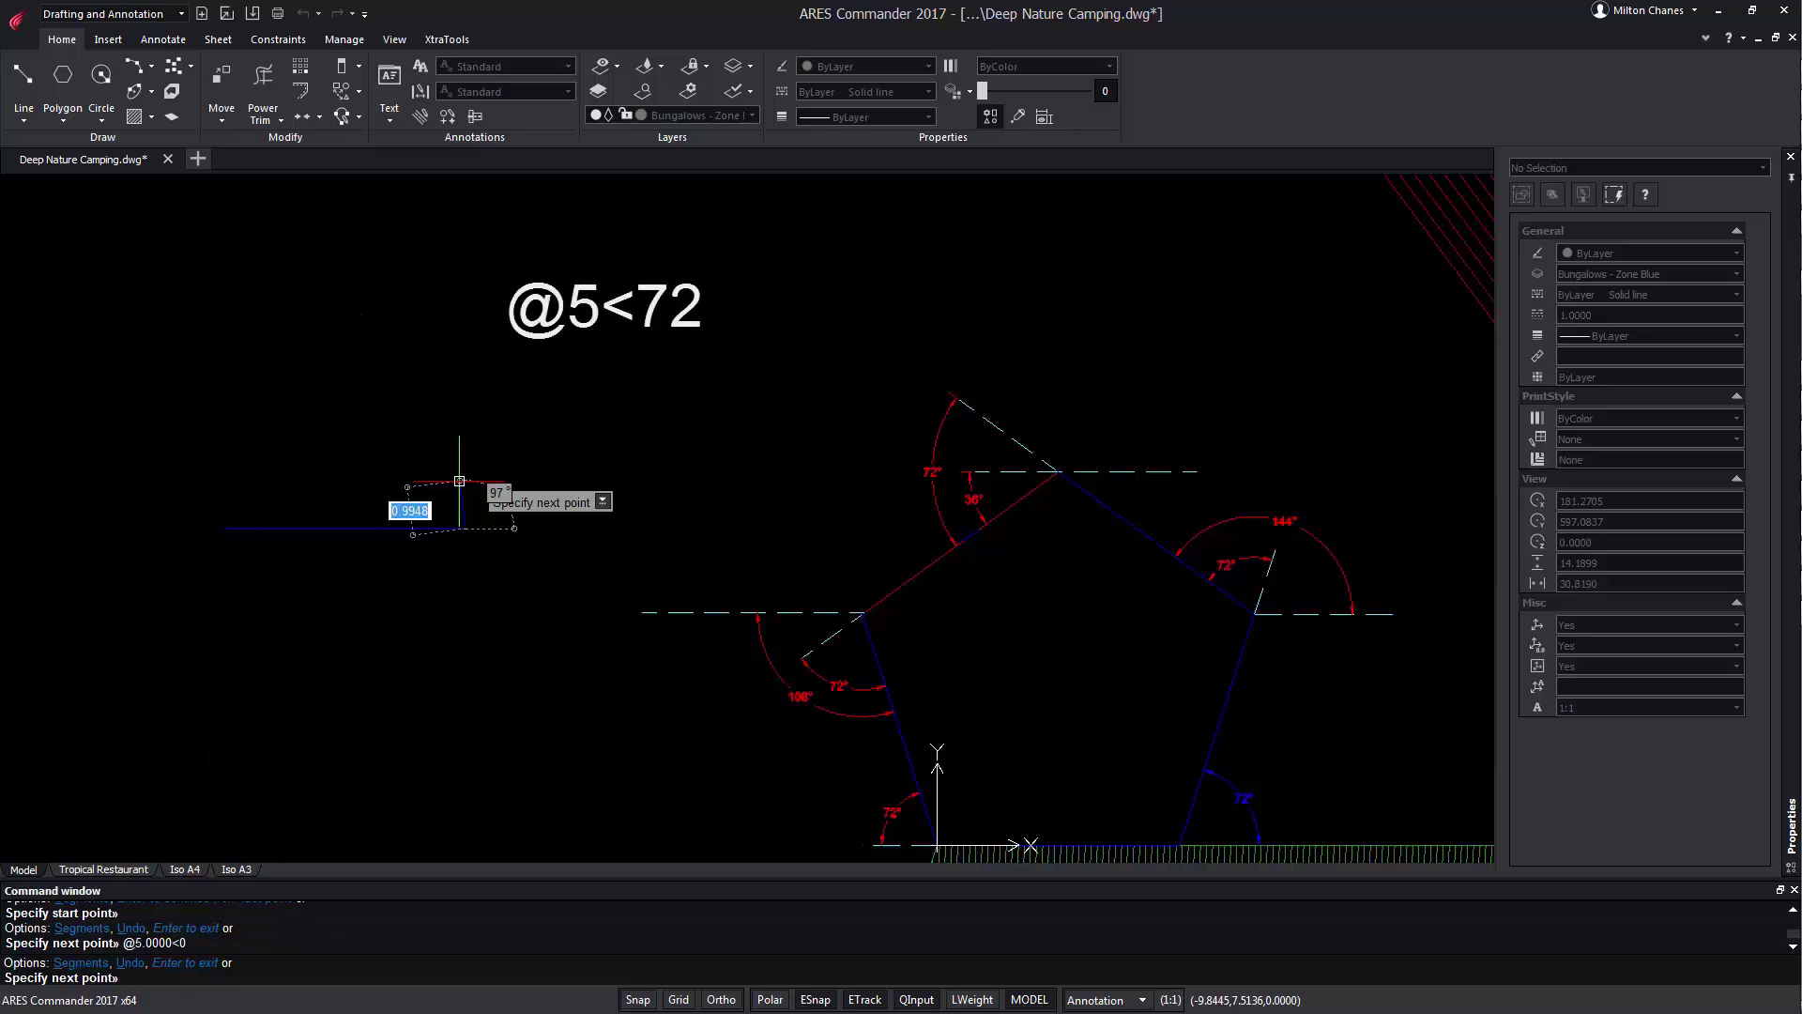
text(@)
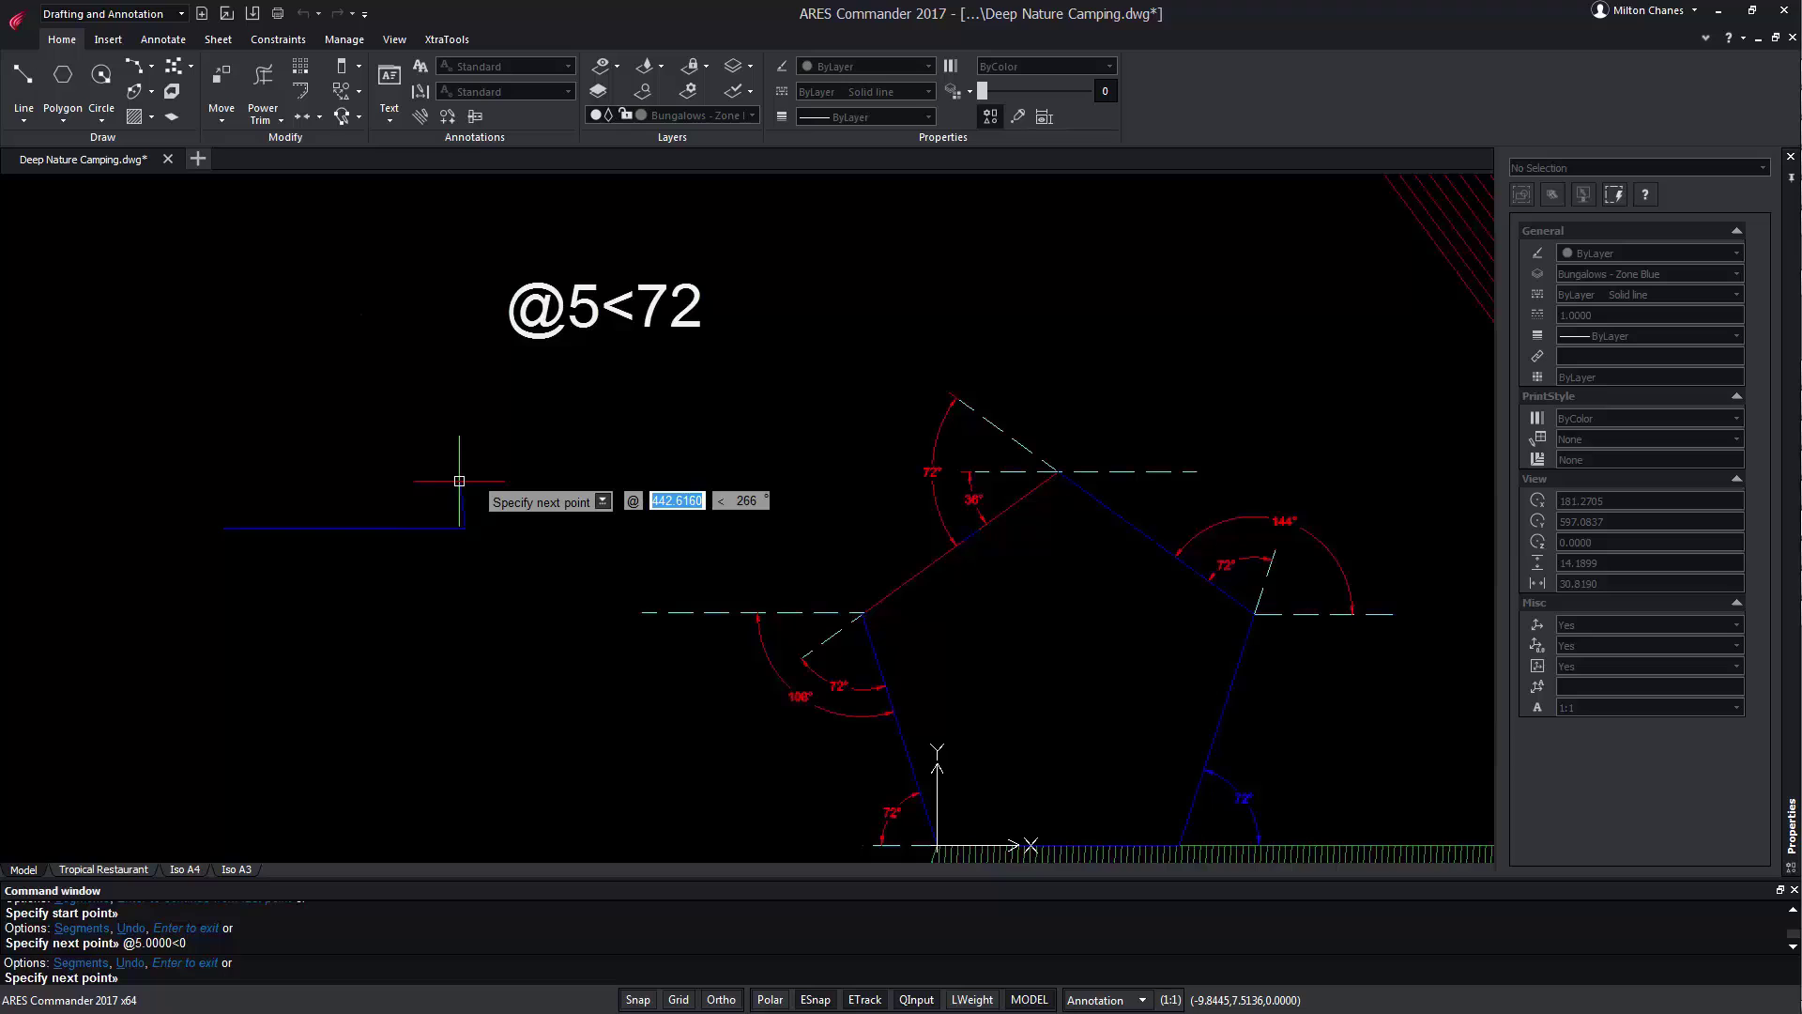
text(5)
key(Tab)
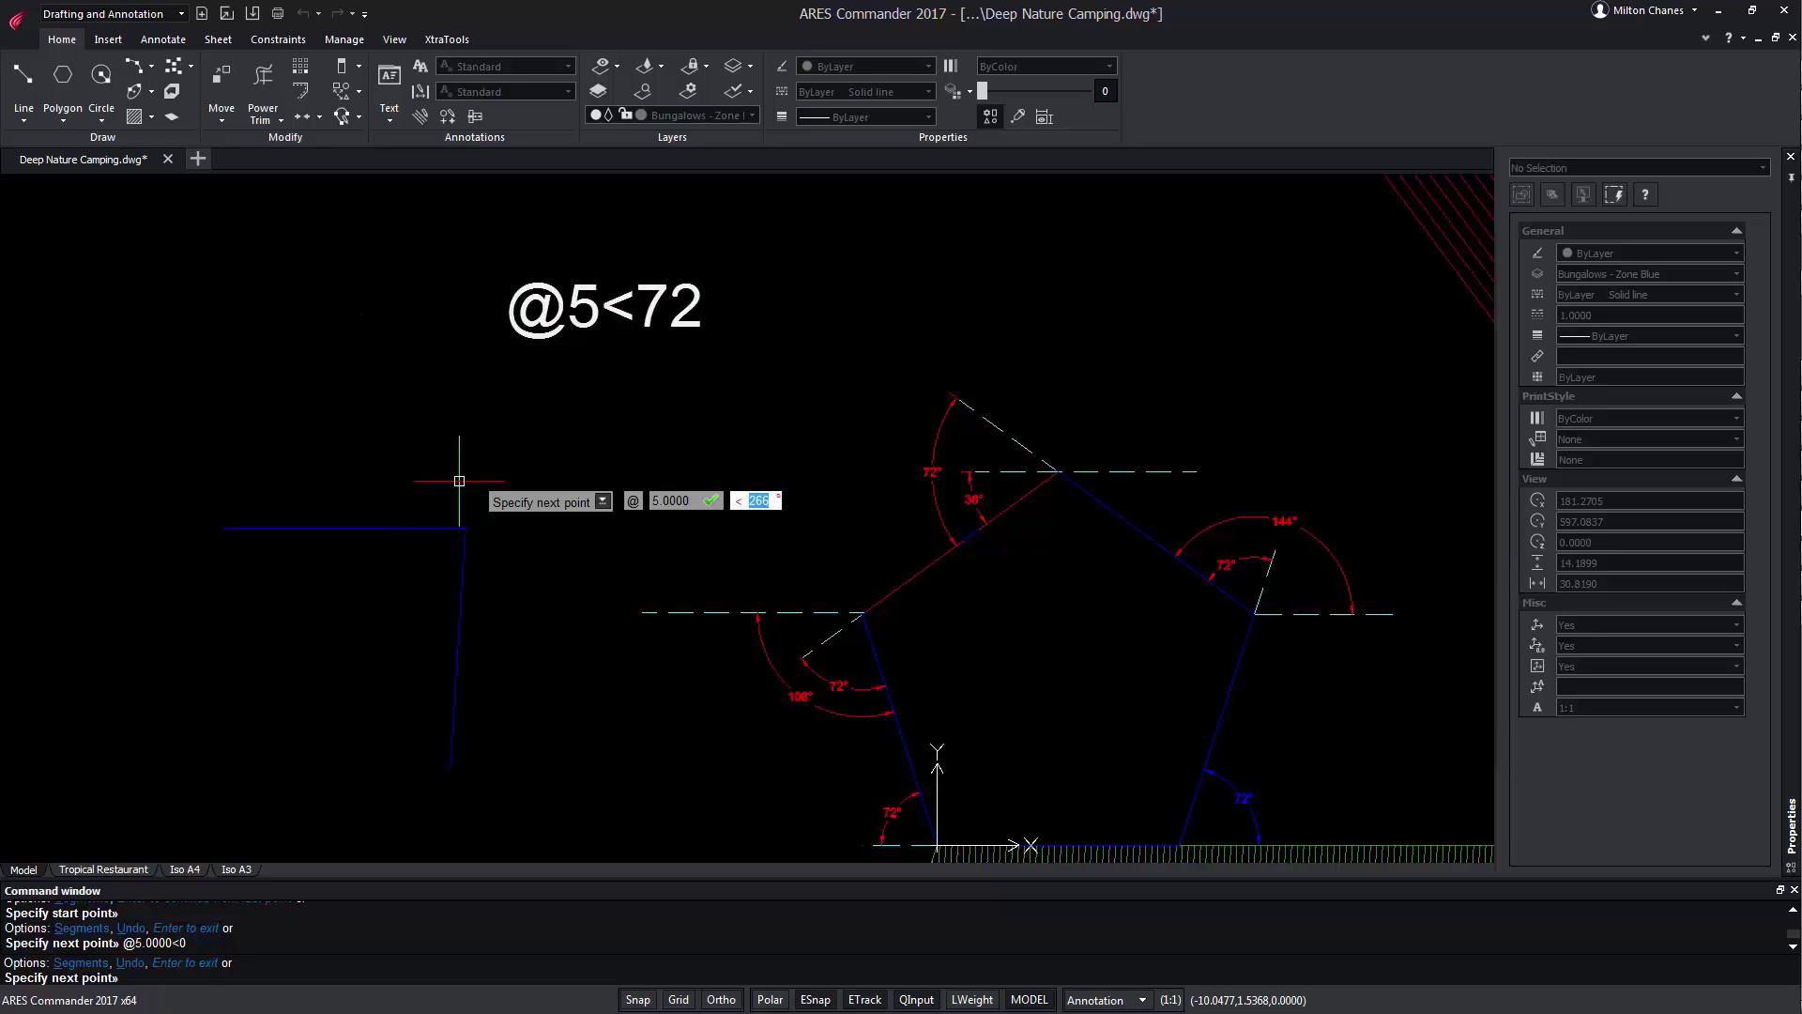
text(72)
key(Return)
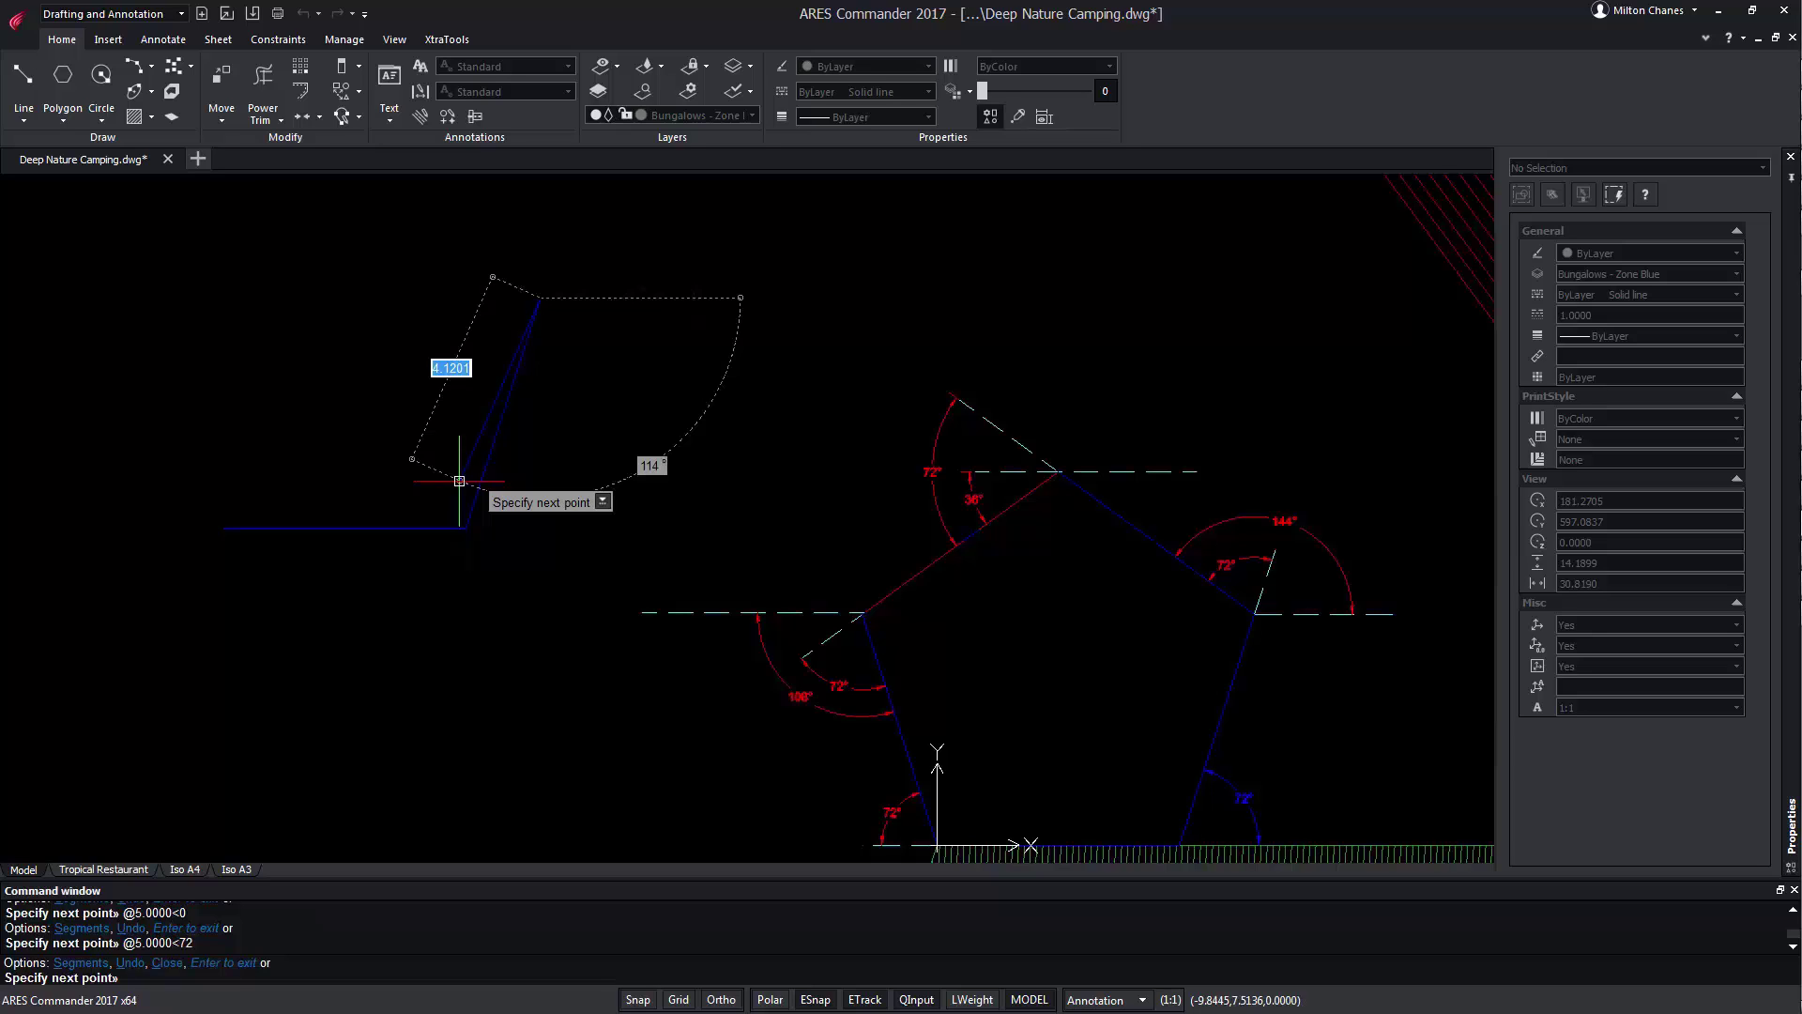
text(@)
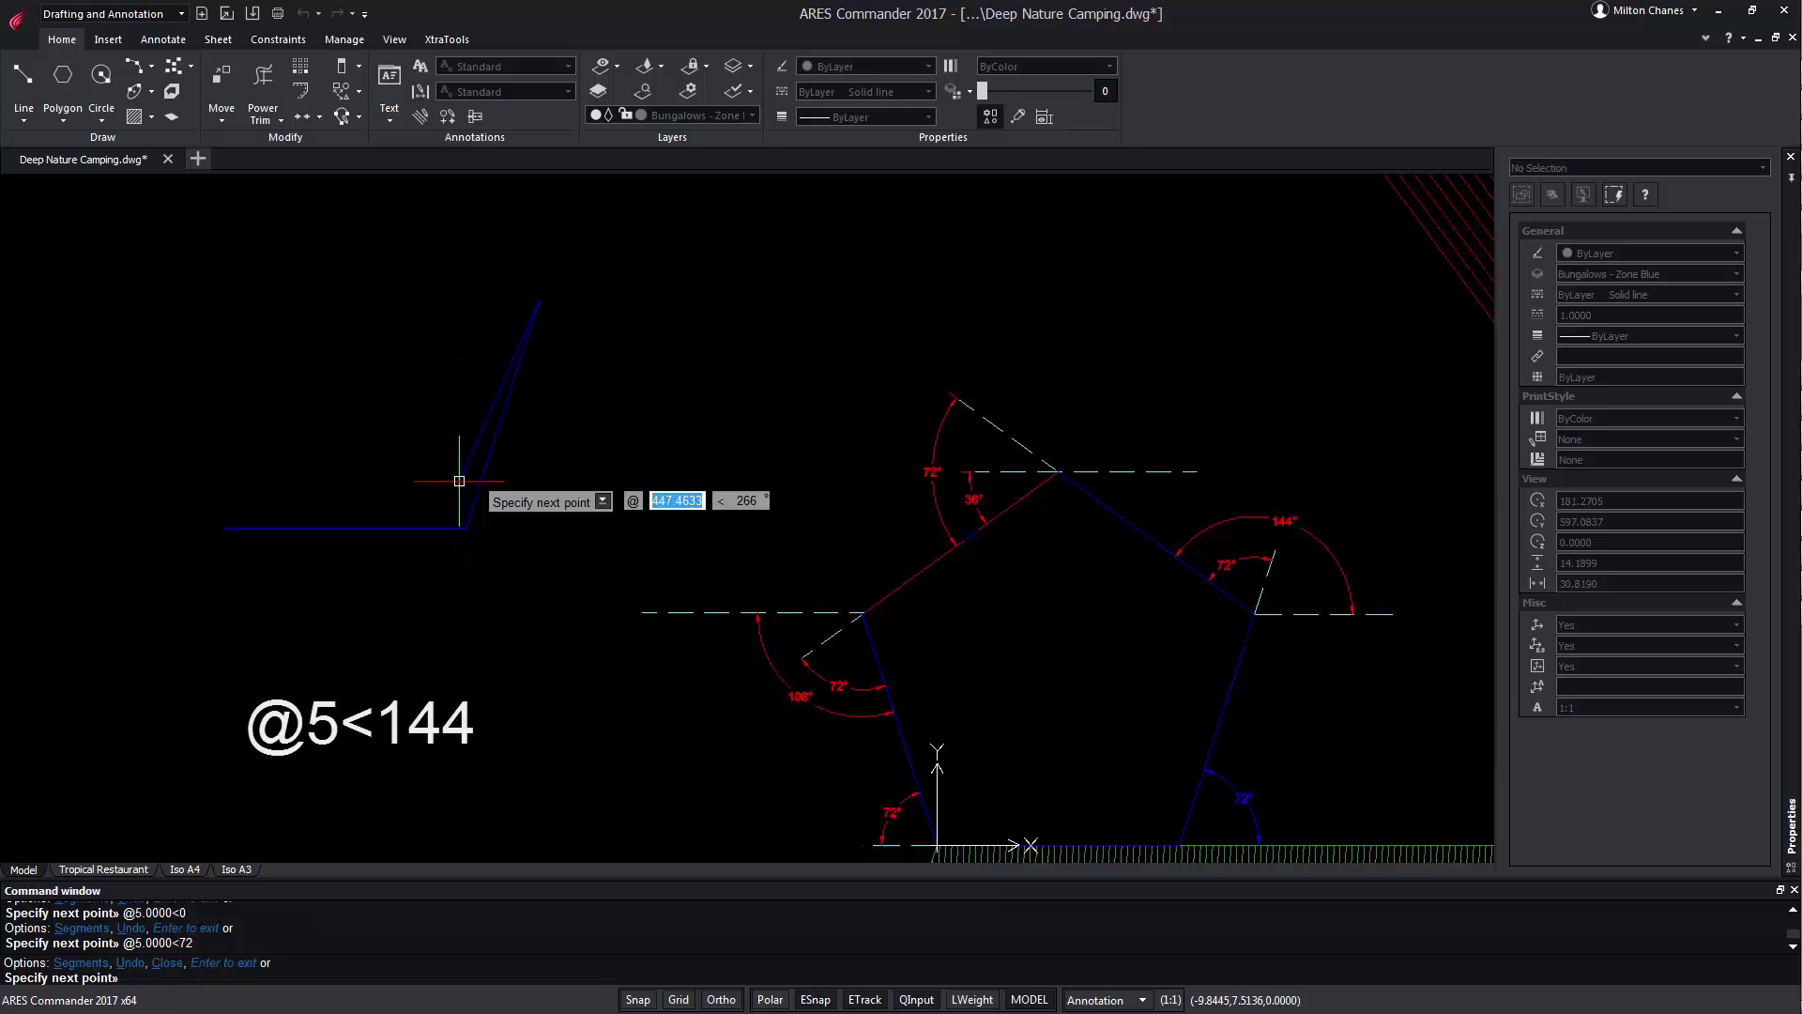
text(5)
key(Tab)
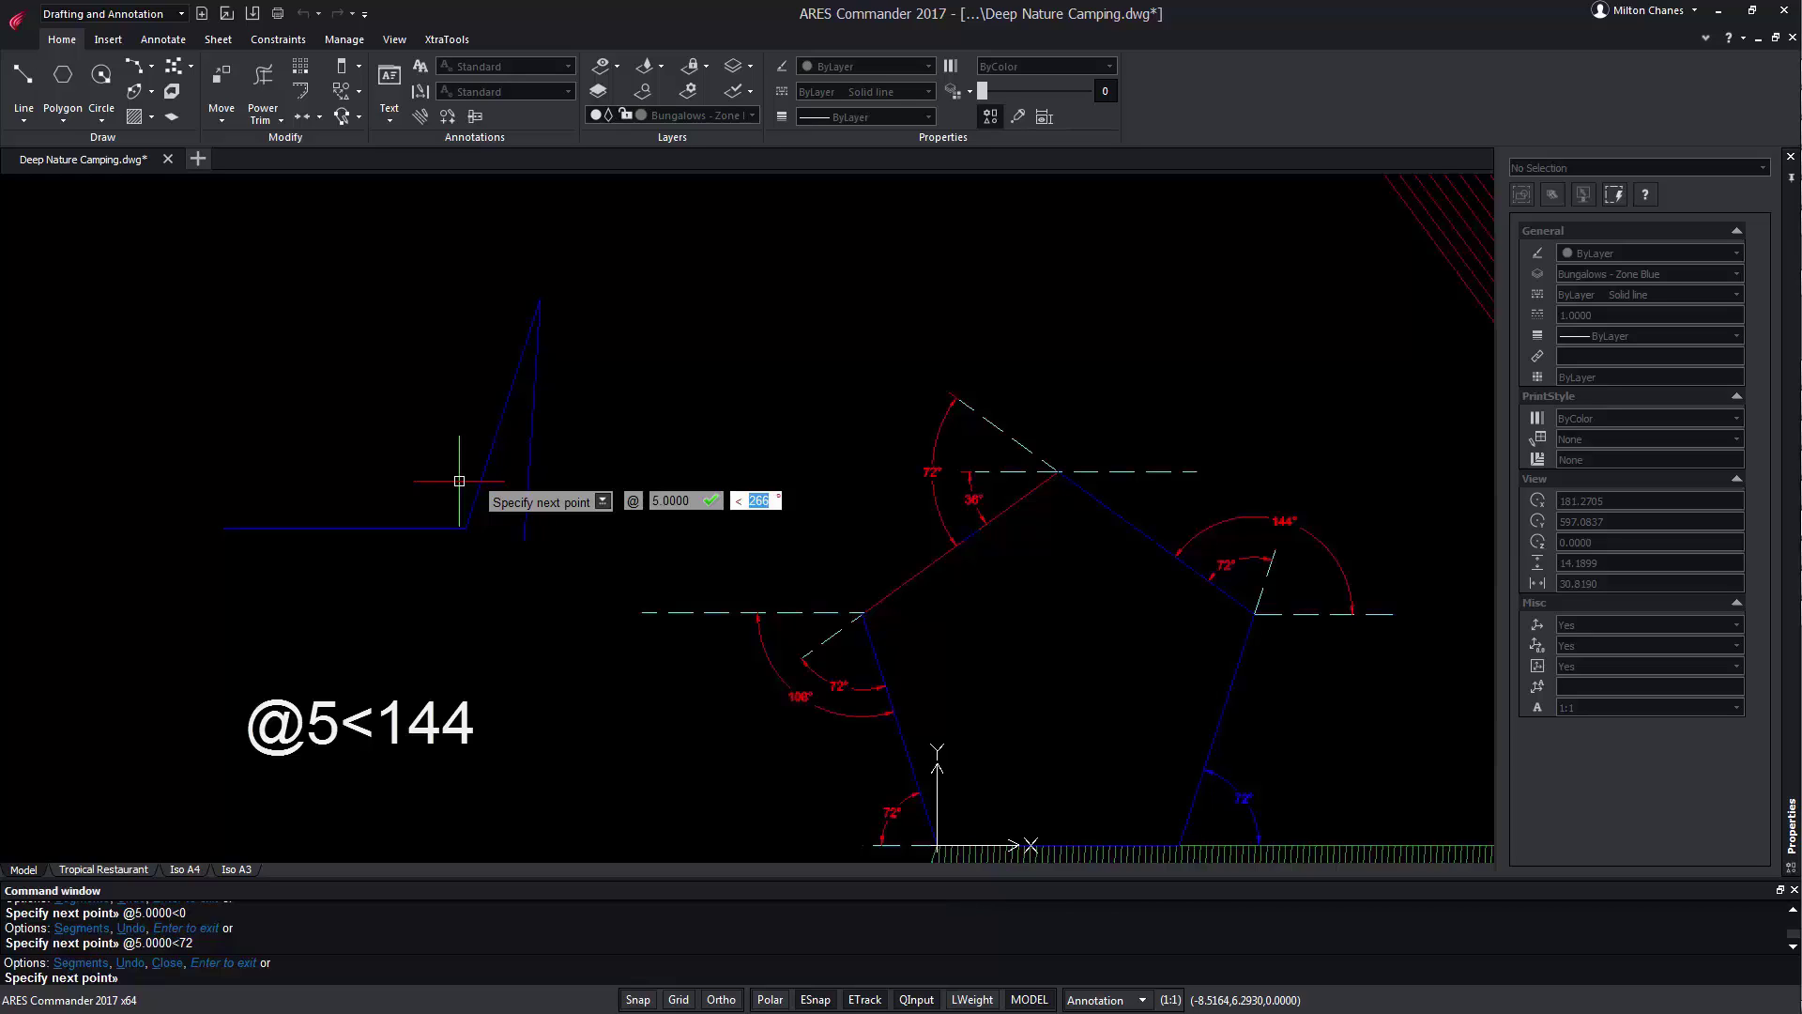
Finish the third side at 144° and draw the fourth 5-unit side at 216° (@5<216).
text(144)
key(Return)
middle_drag(420, 529, 477, 607)
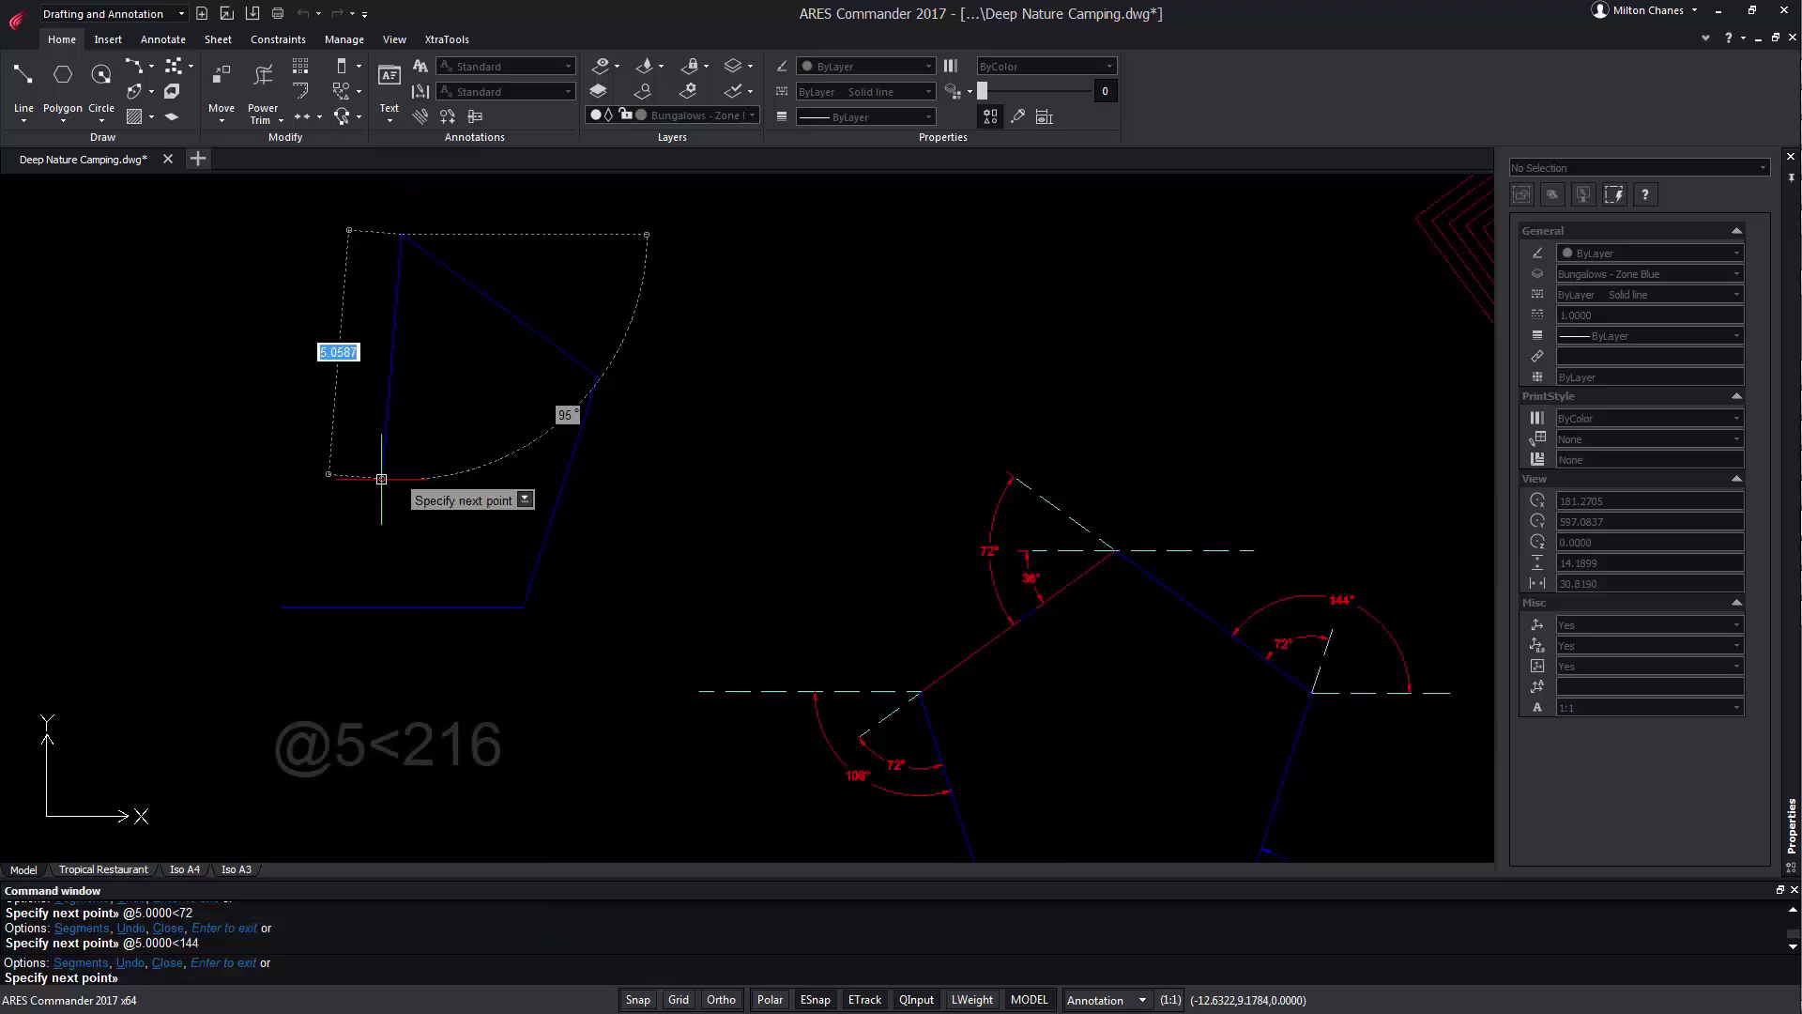
text(@)
text(5)
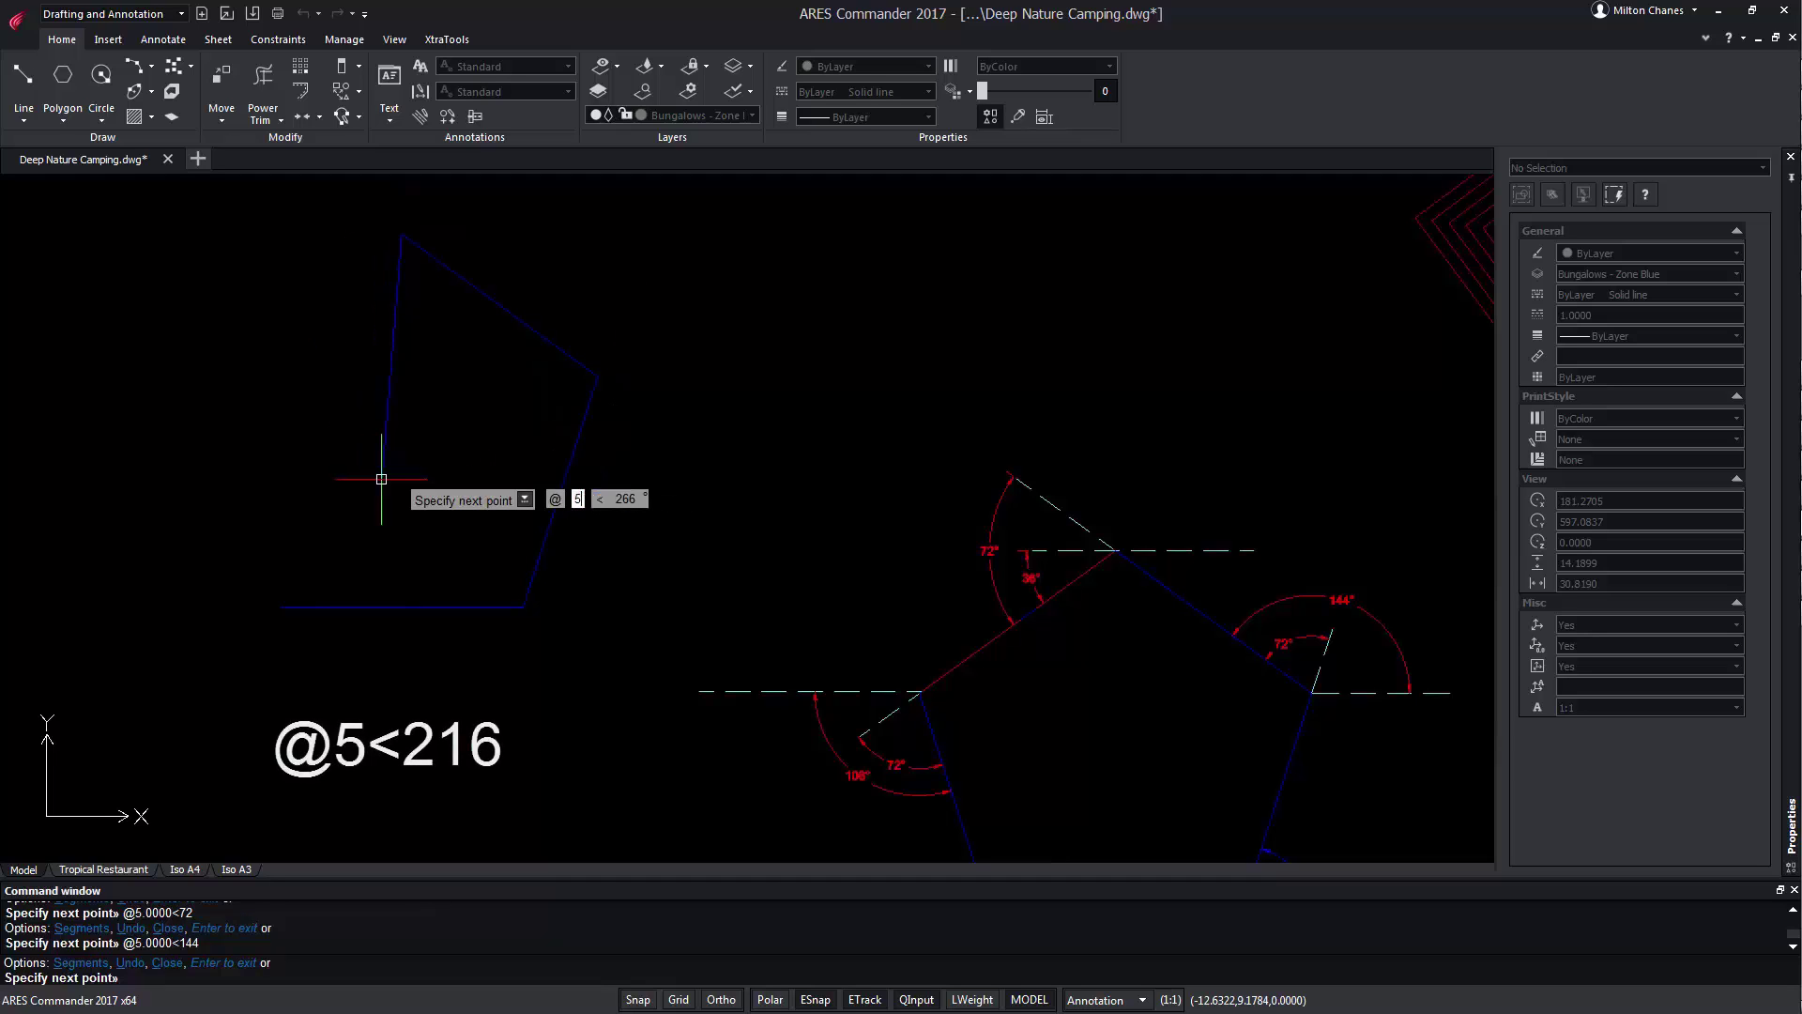
text(< 266)
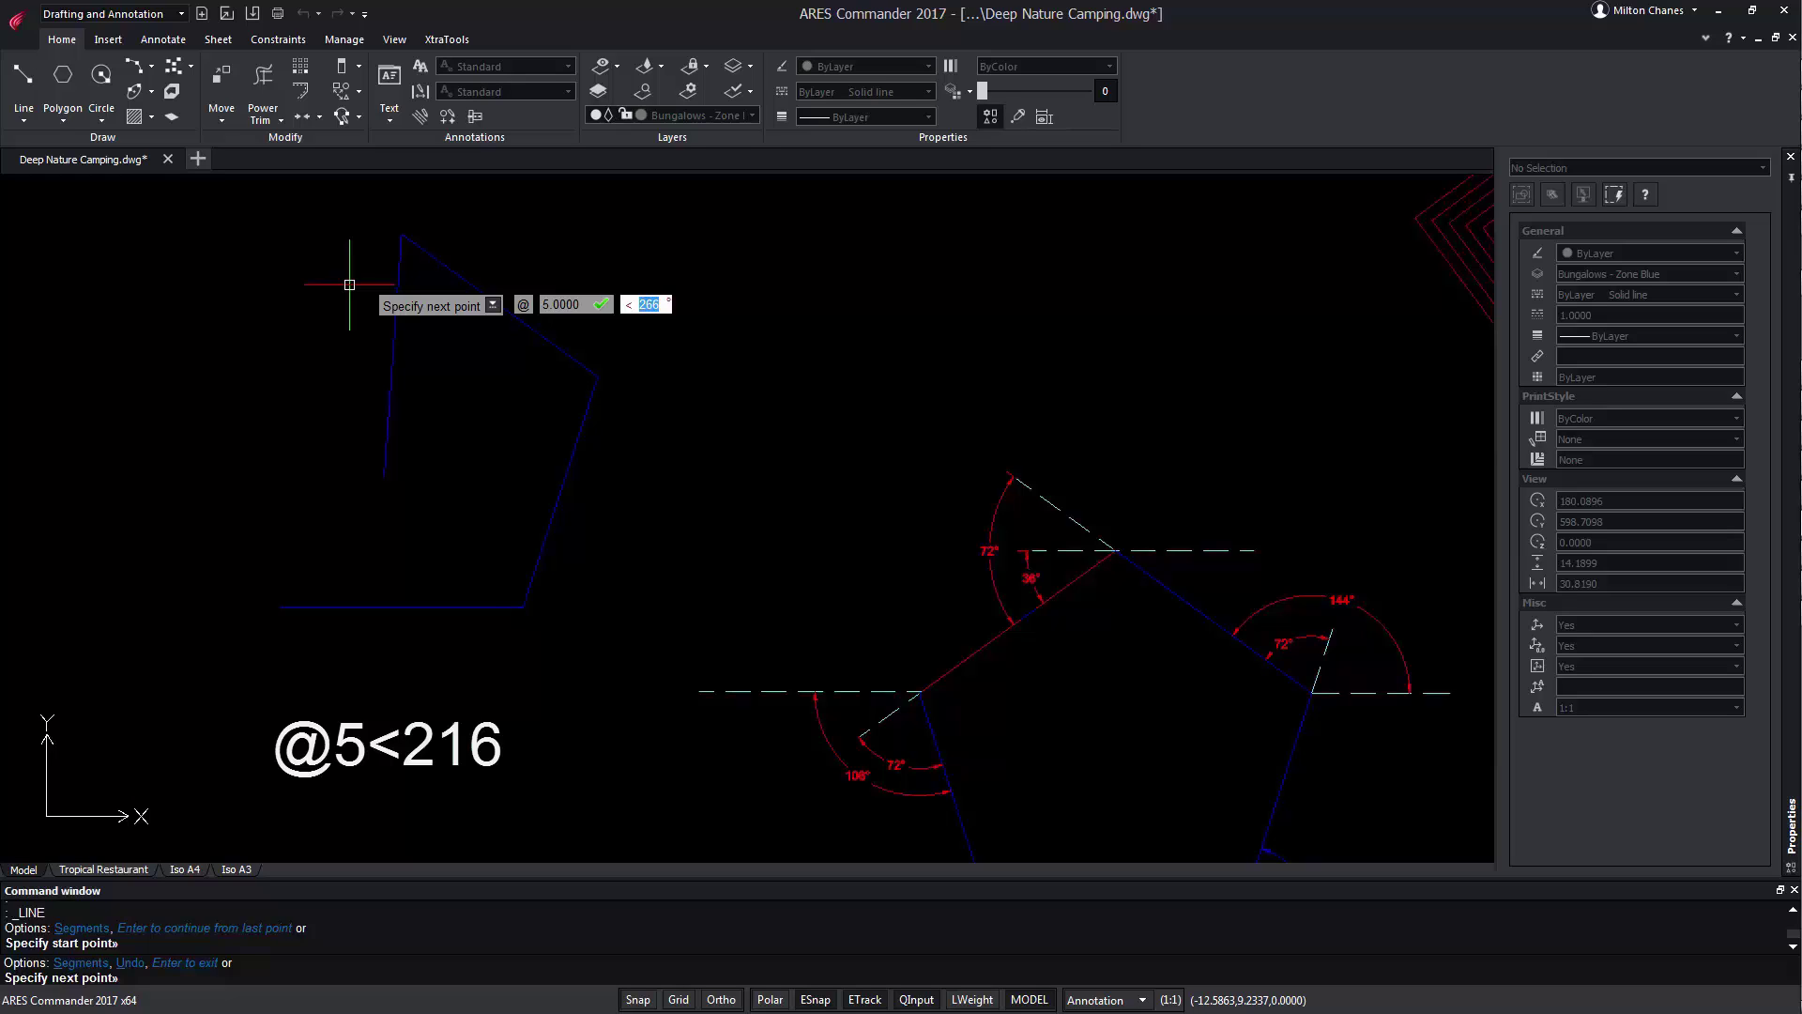
text(216)
key(Return)
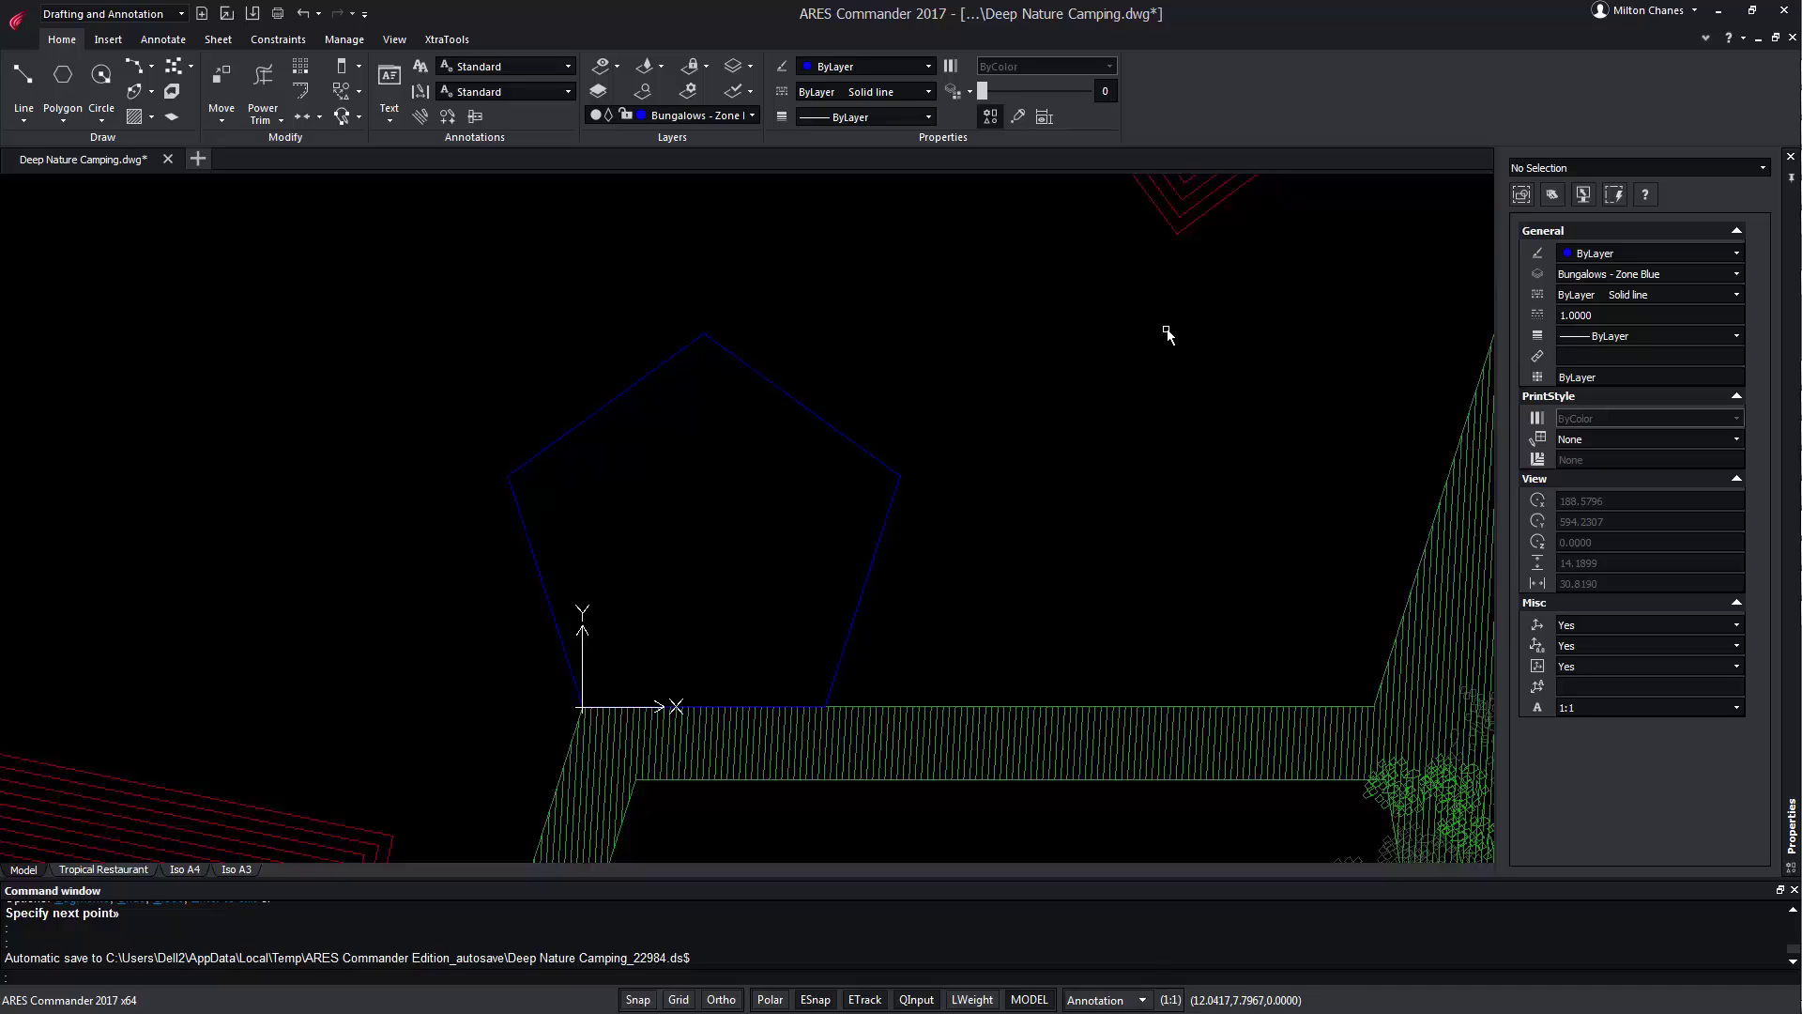
Open Help on the Coordinate Input topic via the index entry 'coo' and scroll to its coordinate tables.
key(F1)
text(coo)
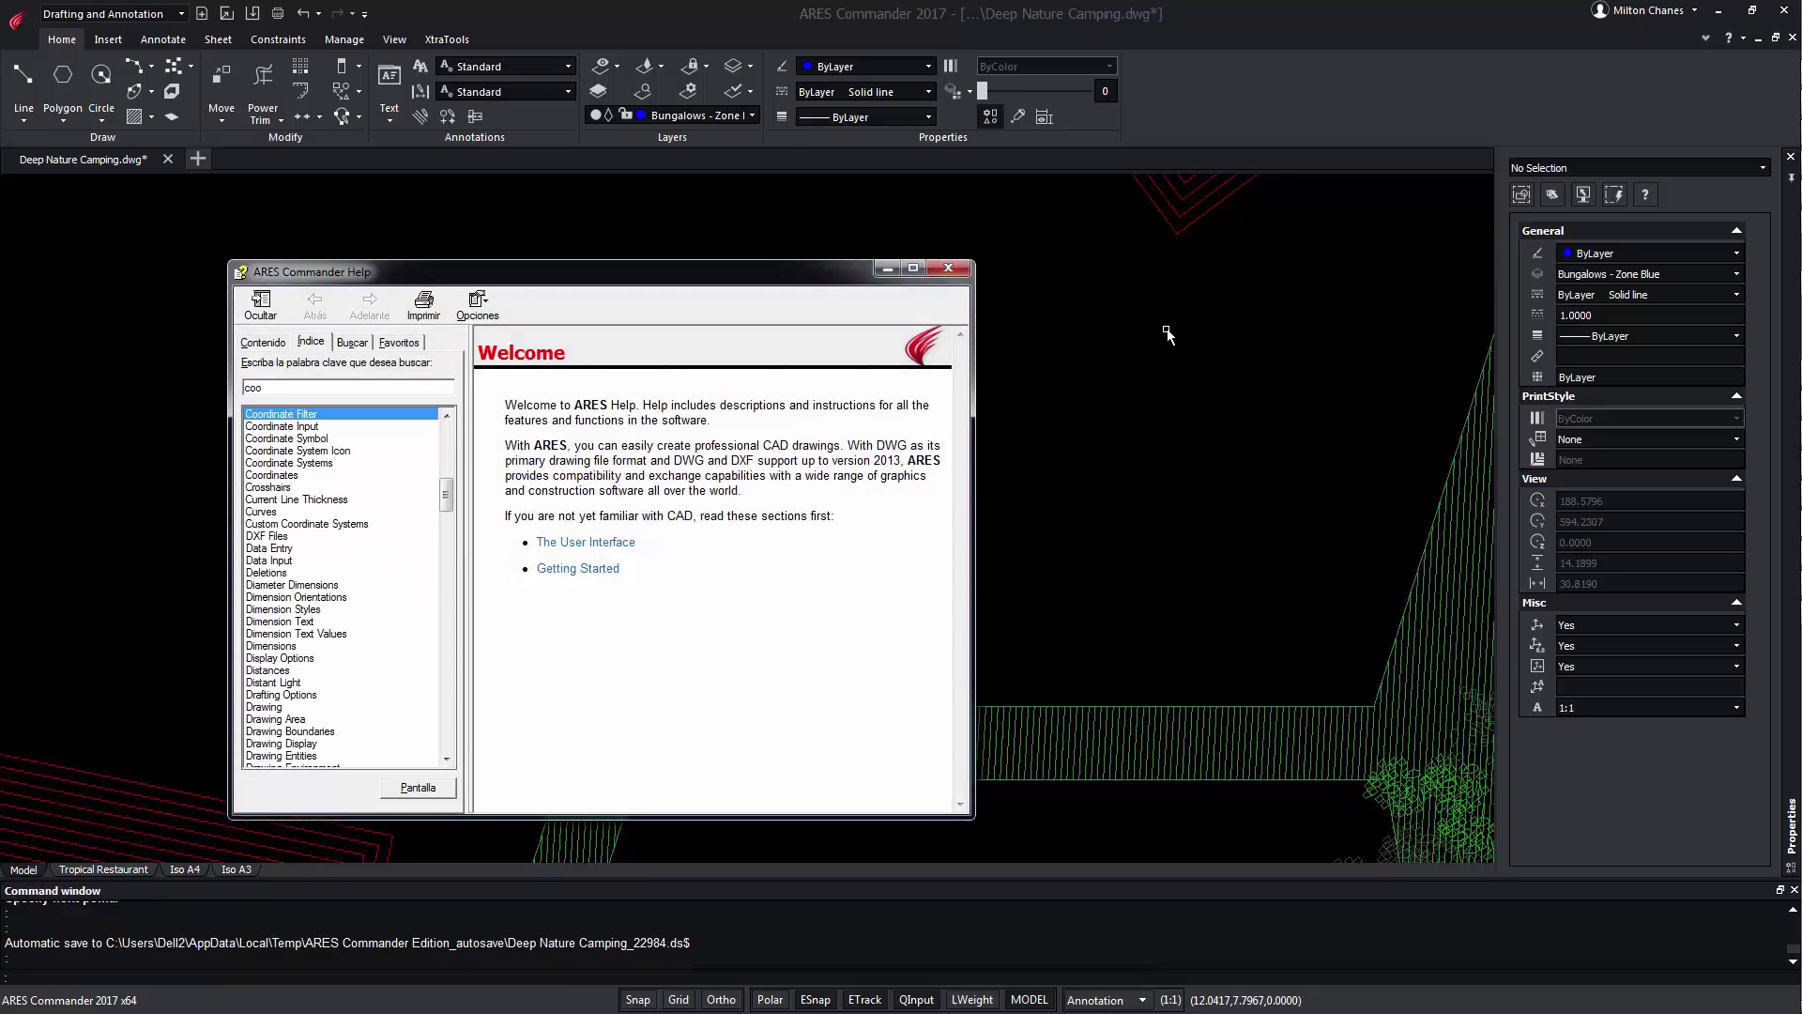
key(Down)
key(Return)
scroll(957, 457, down, 5)
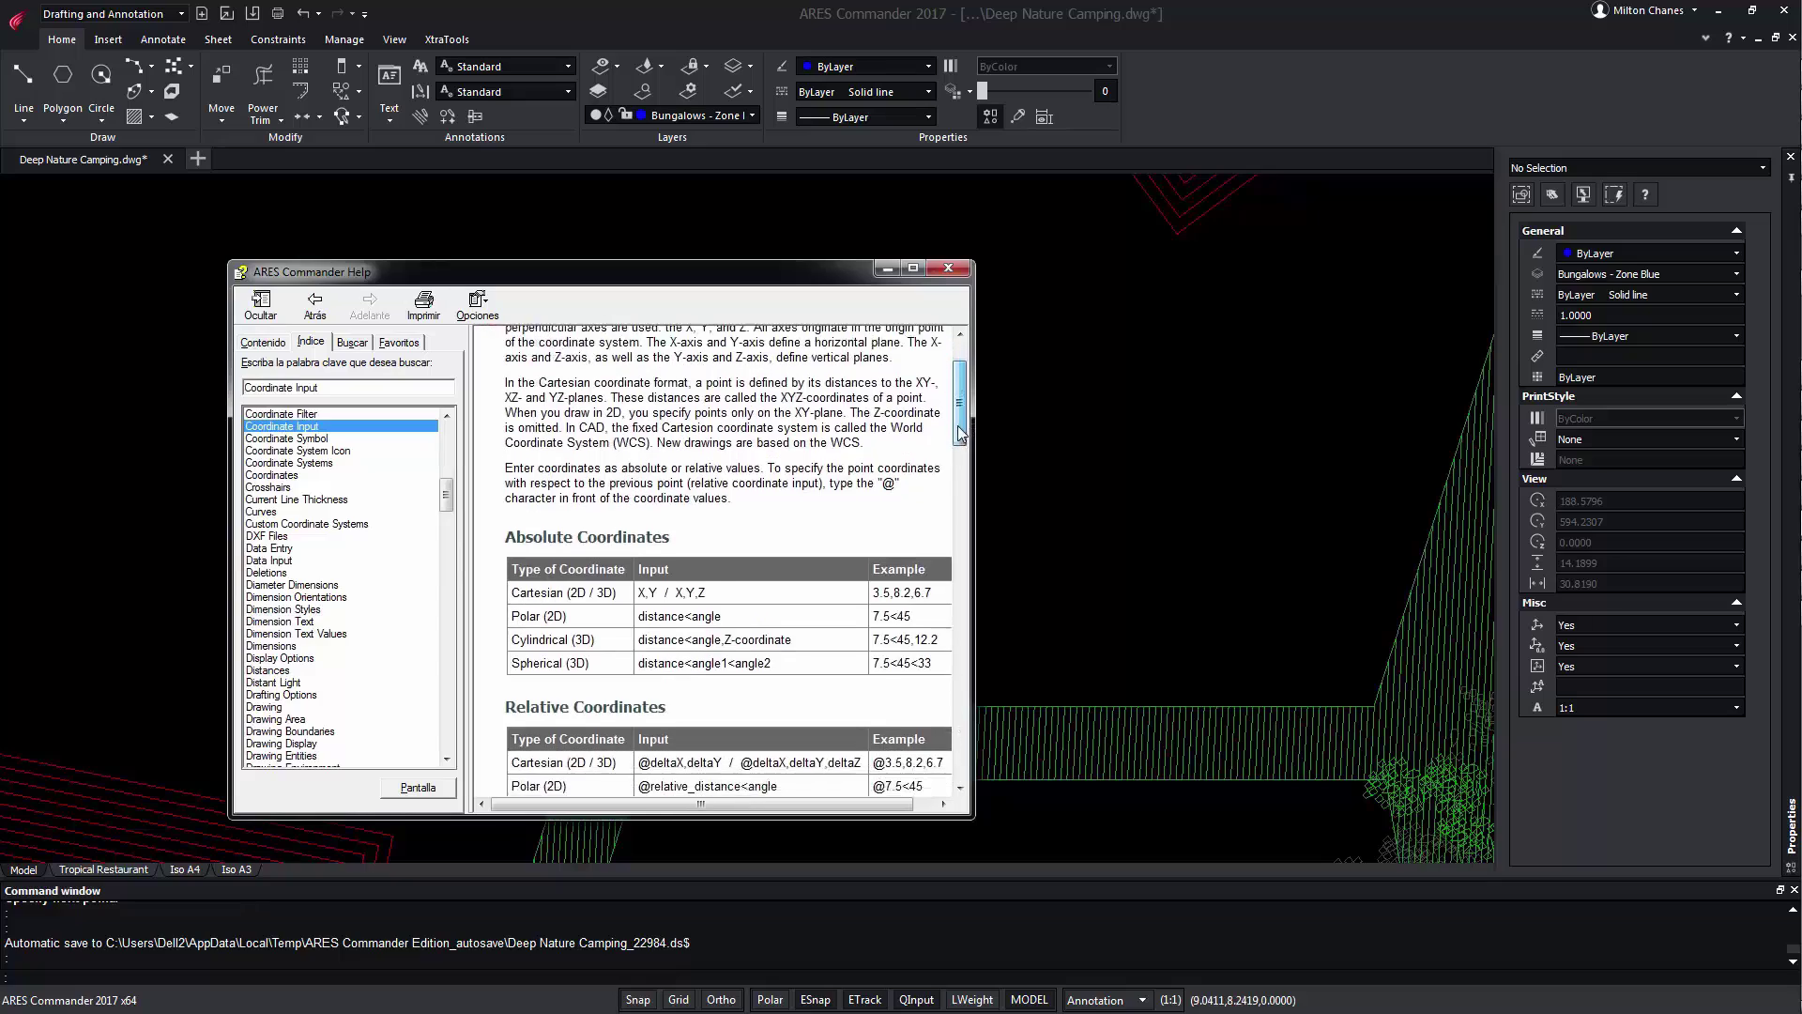
scroll(957, 458, down, 4)
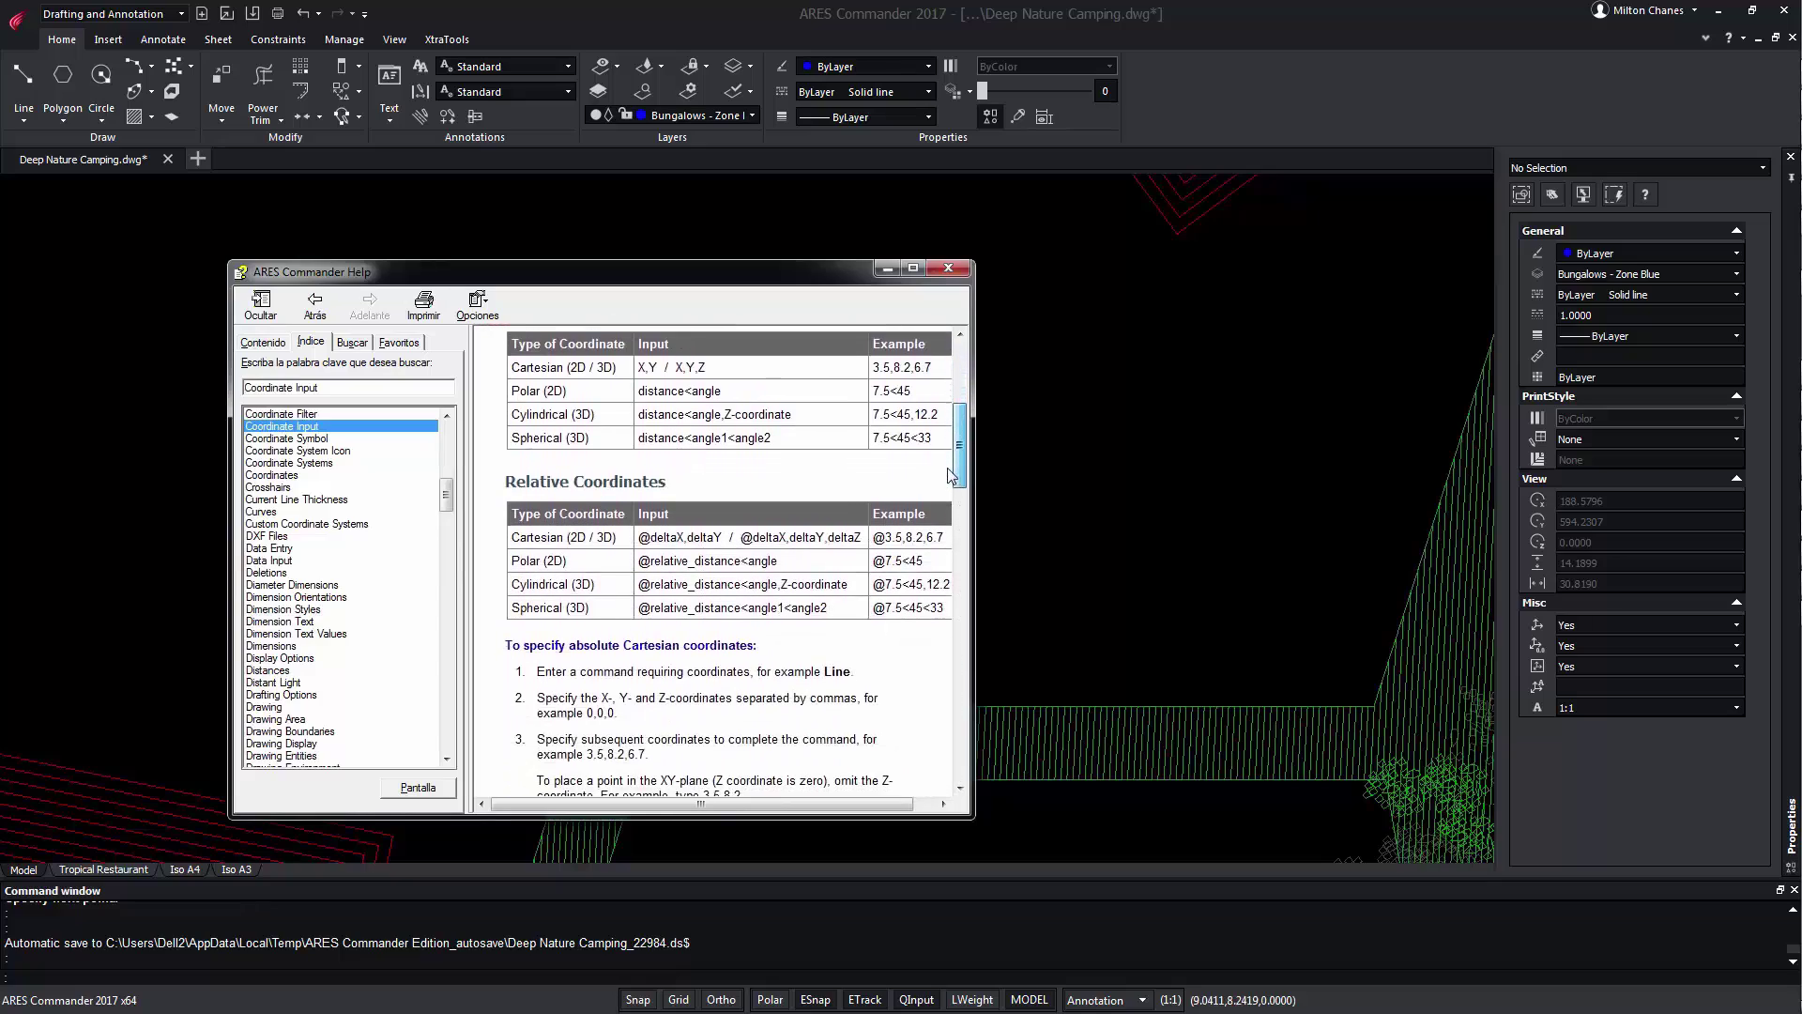